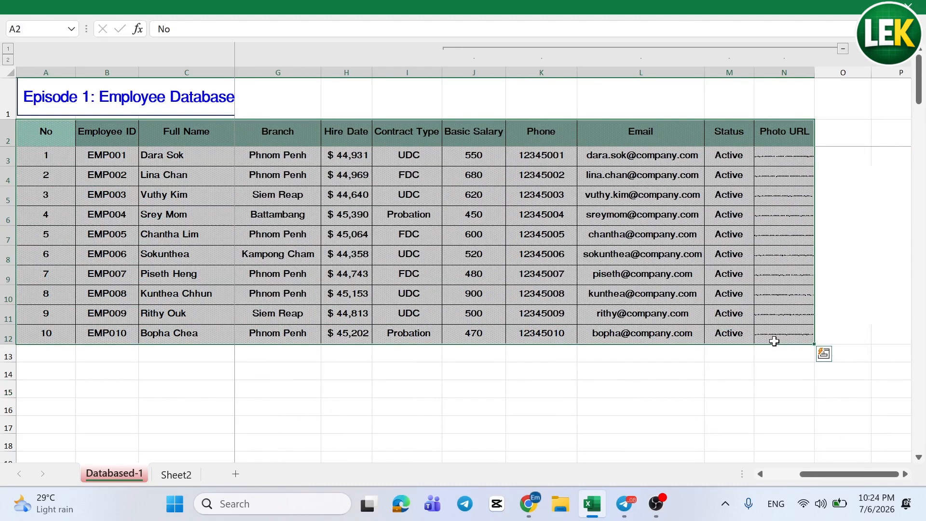
# Convert the employee data range A2:N12 into a table with headers.
pyautogui.hotkey('ctrl', 't')
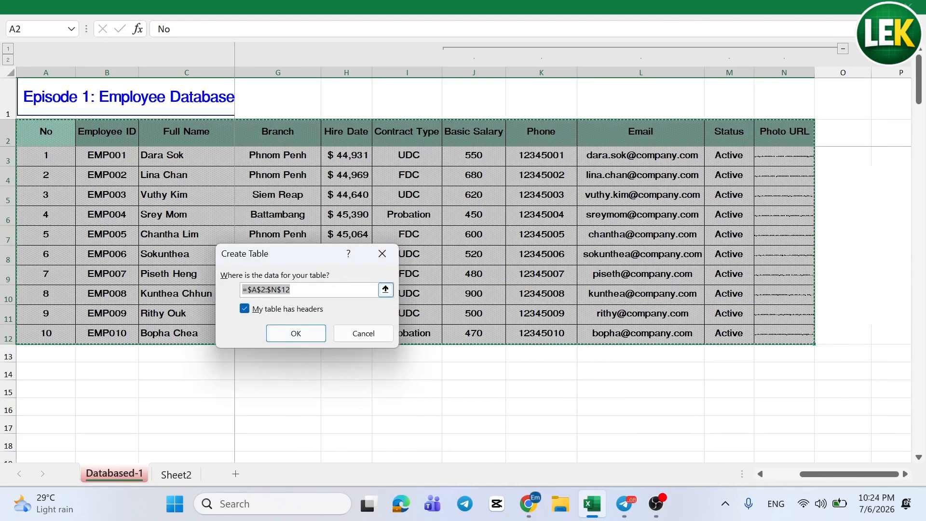
pyautogui.moveTo(306, 249); pyautogui.dragTo(146, 350)
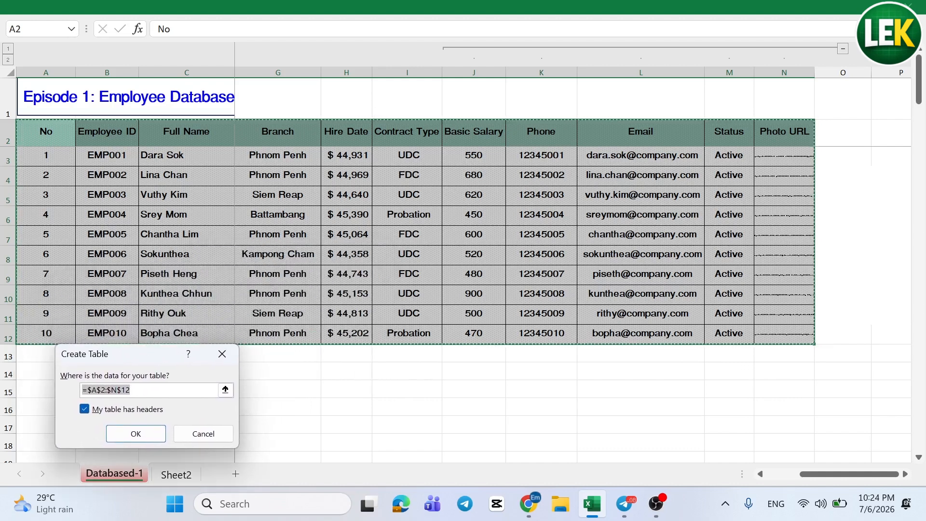
pyautogui.click(135, 434)
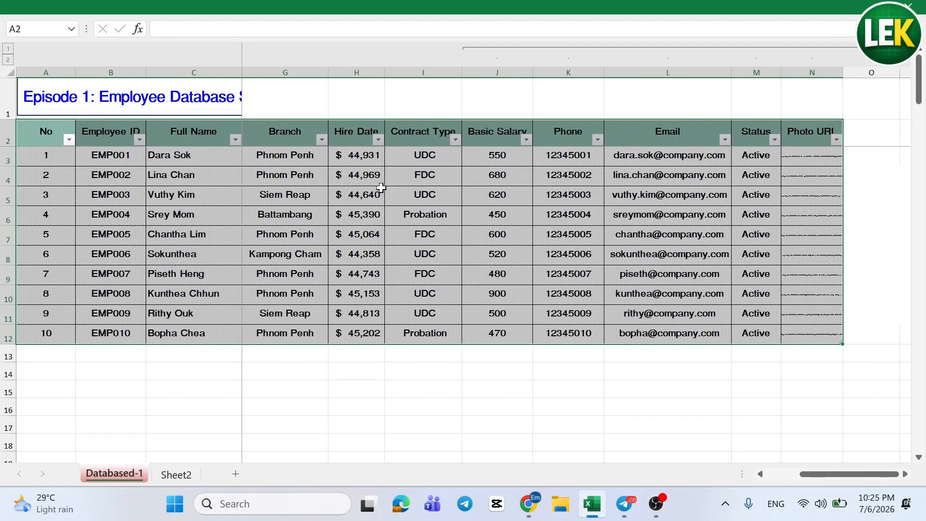
pyautogui.moveTo(827, 474); pyautogui.dragTo(769, 477)
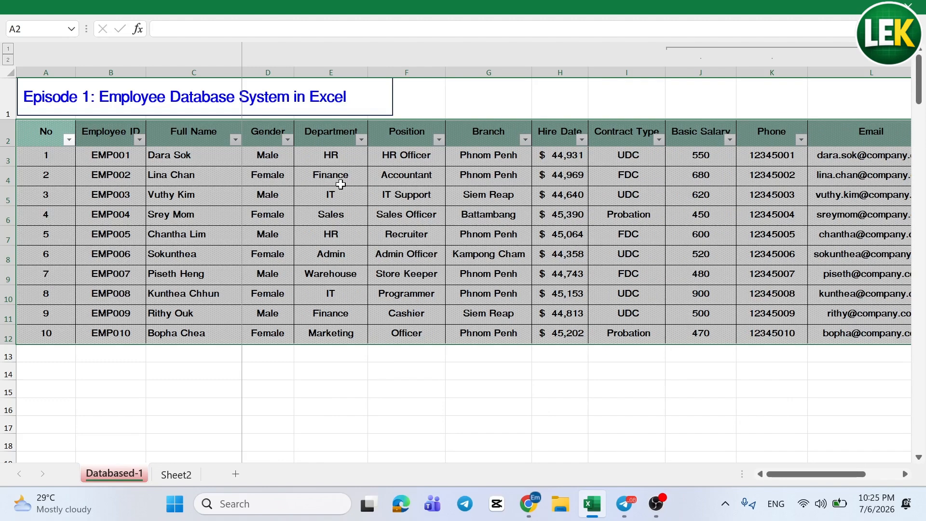
pyautogui.click(222, 223)
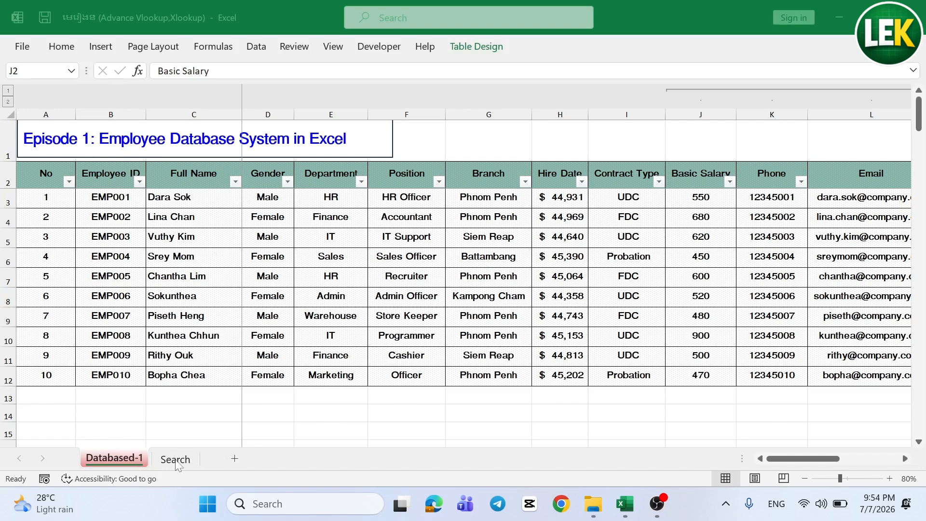
# Open the Search sheet and review its field labels from Employee ID down to Status.
pyautogui.click(159, 464)
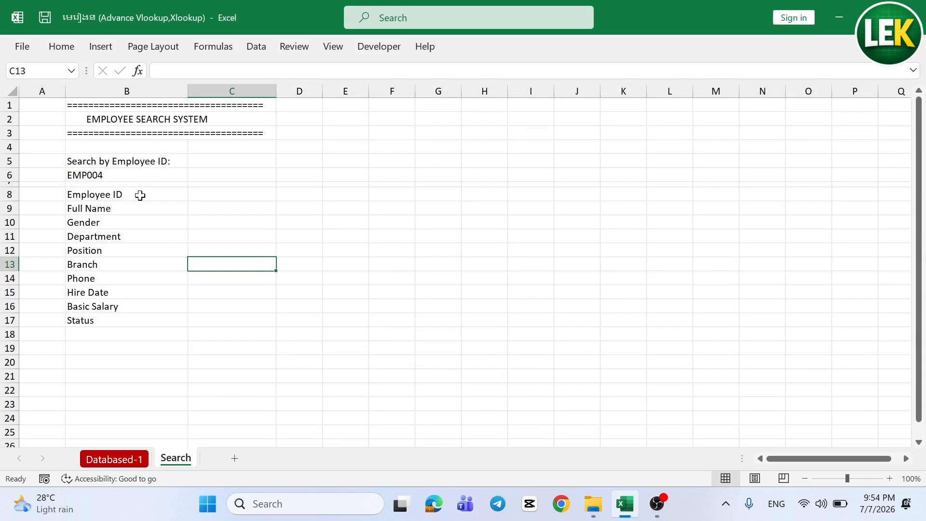
pyautogui.click(139, 195)
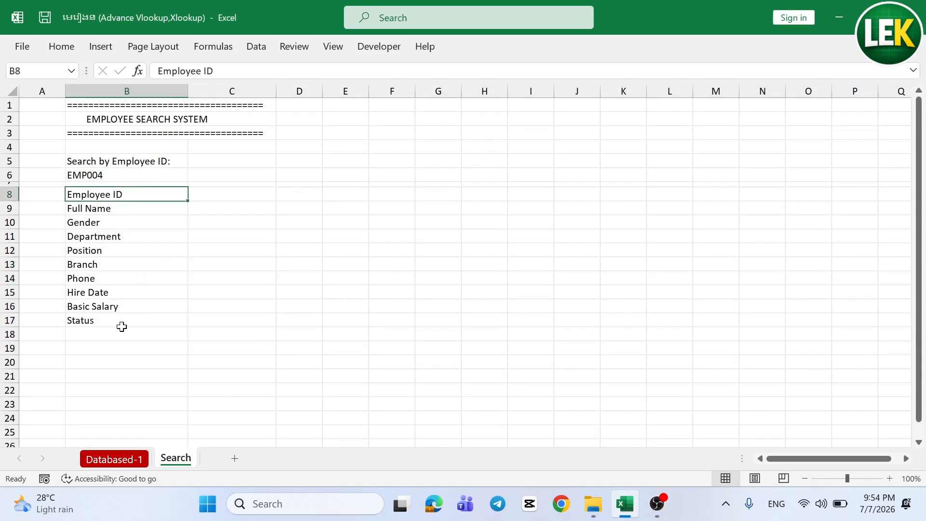
pyautogui.click(121, 326)
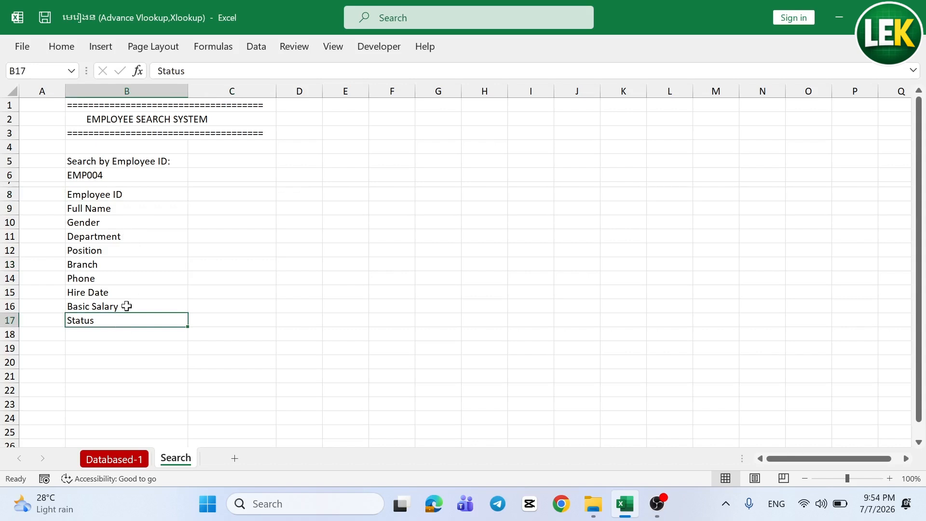
# Try adding colons spaced out by hand after the Employee ID, Full Name and Gender labels in B8:B10.
pyautogui.click(150, 194)
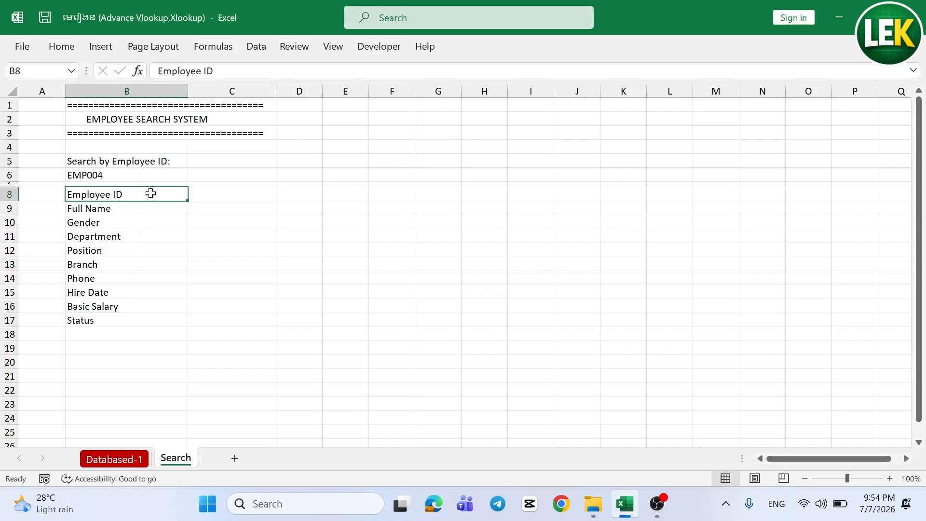
pyautogui.press('F2')
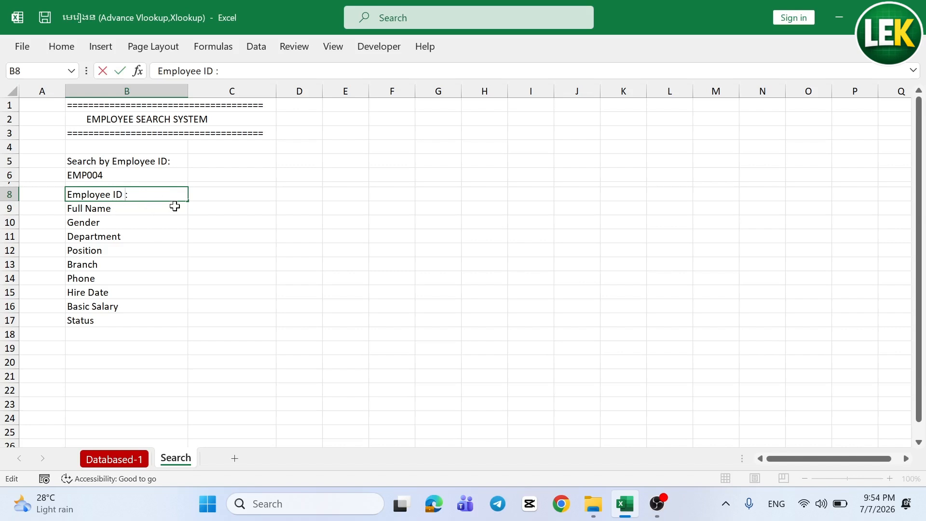
pyautogui.click(172, 205)
pyautogui.press('F2')
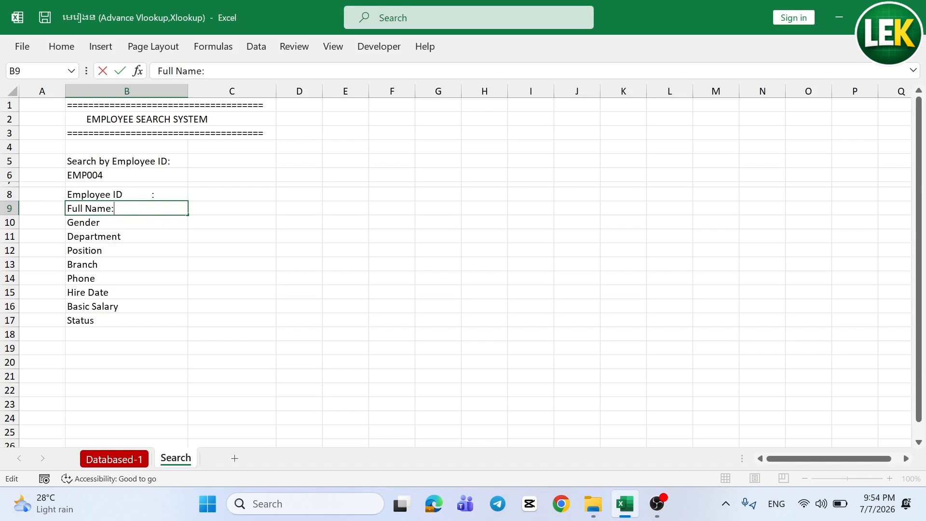
pyautogui.press('Left')
pyautogui.press('Return')
pyautogui.press('F2')
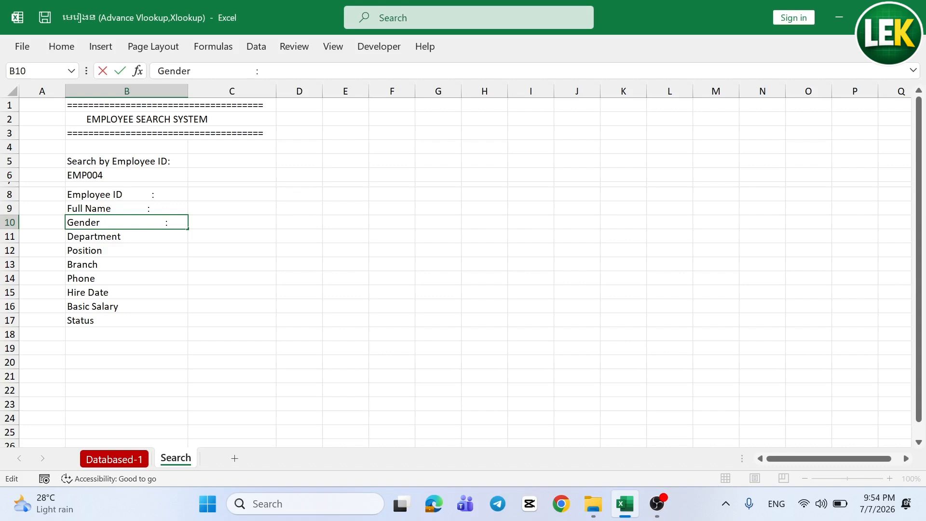
pyautogui.click(149, 256)
# Widen column B slightly to give the field labels more room.
pyautogui.click(170, 194)
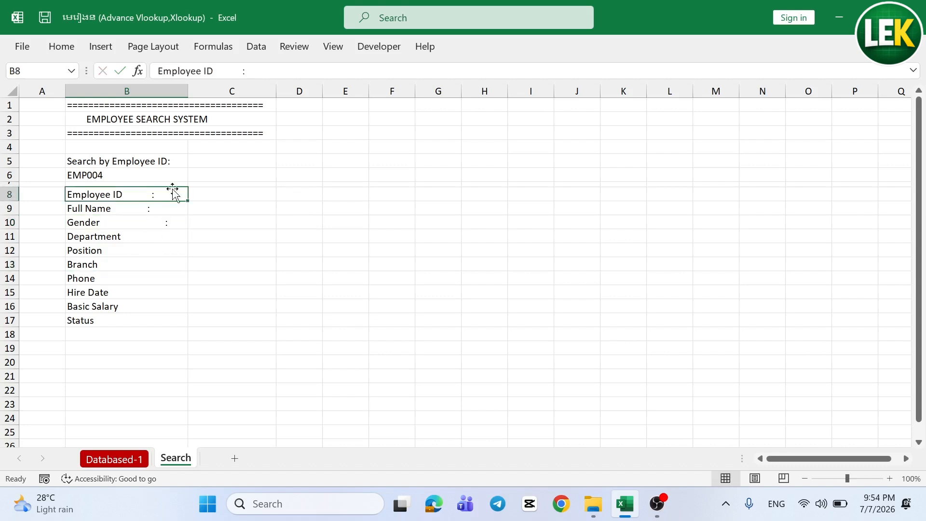
pyautogui.moveTo(190, 97); pyautogui.dragTo(201, 91)
pyautogui.click(183, 91)
pyautogui.click(164, 206)
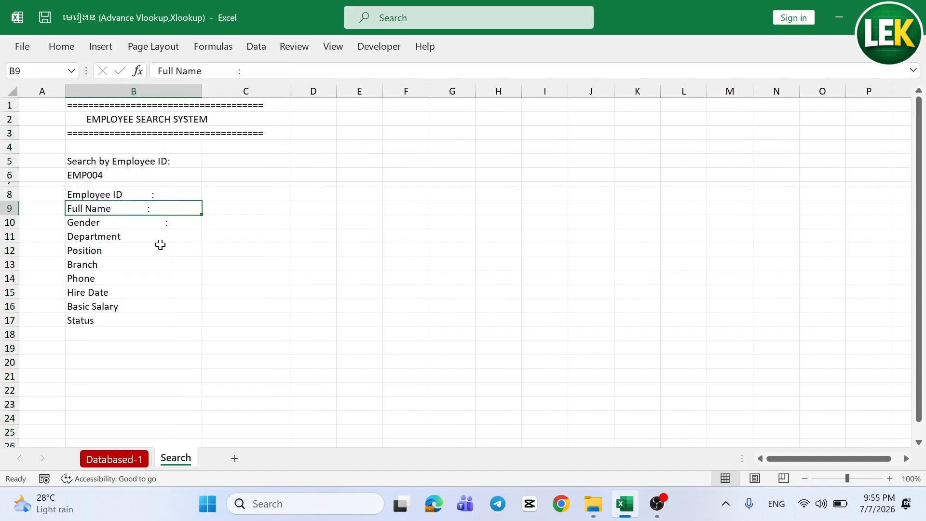
pyautogui.click(160, 247)
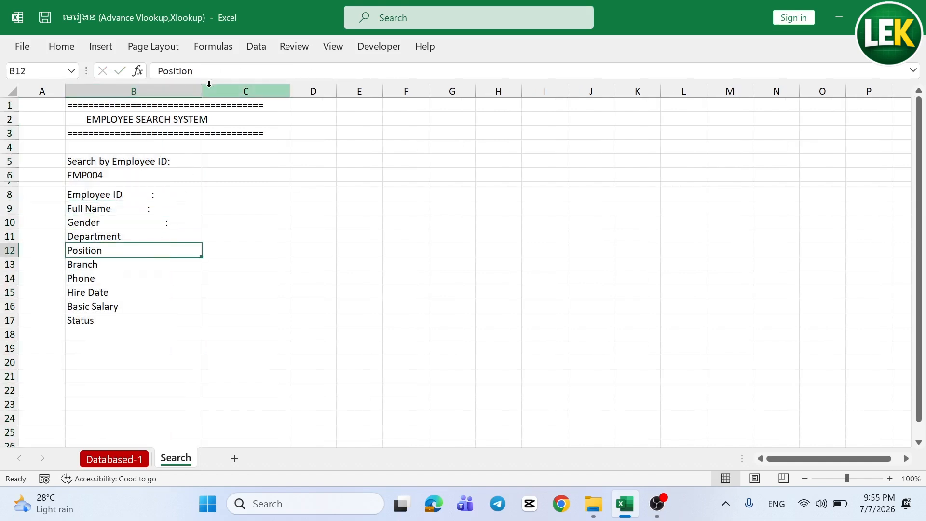
# Remove the manually entered colons from the Employee ID, Full Name and Gender labels in B8:B10.
pyautogui.click(166, 193)
pyautogui.press('F2')
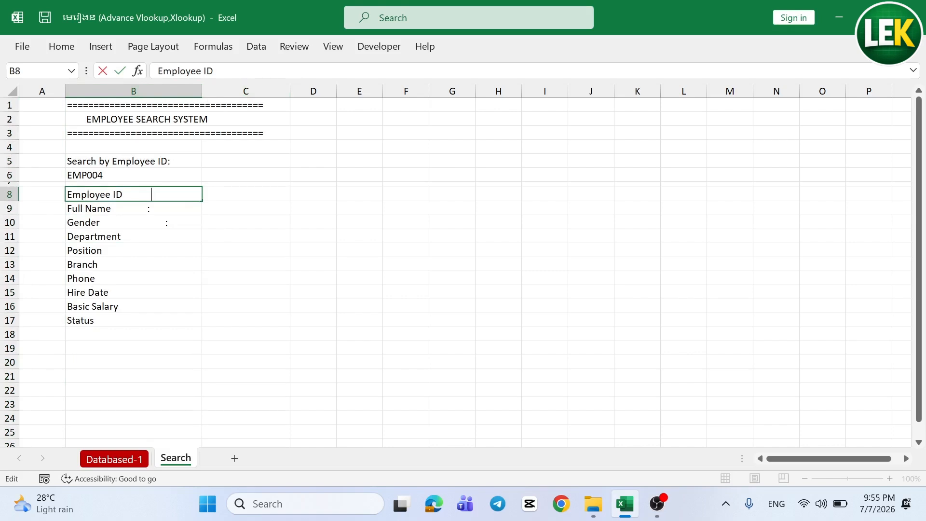
pyautogui.press('Return')
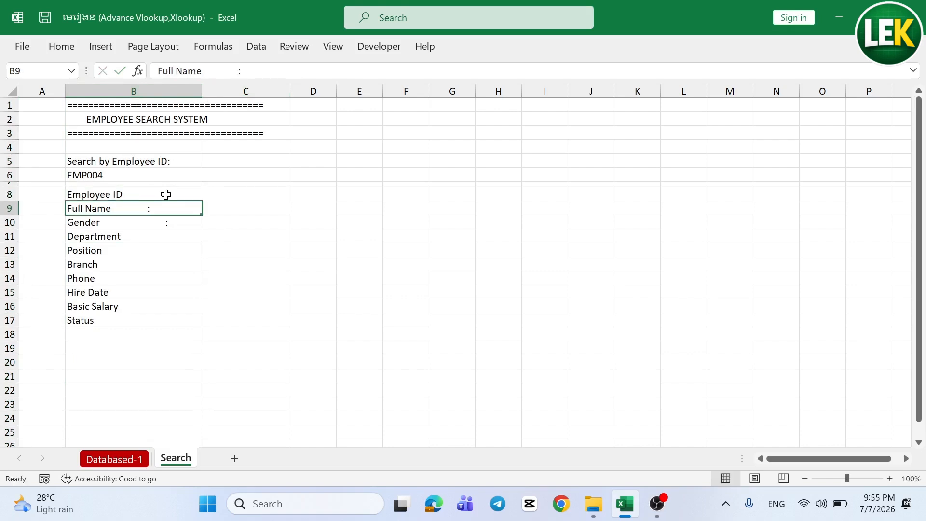
pyautogui.press('F2')
pyautogui.press('BackSpace')
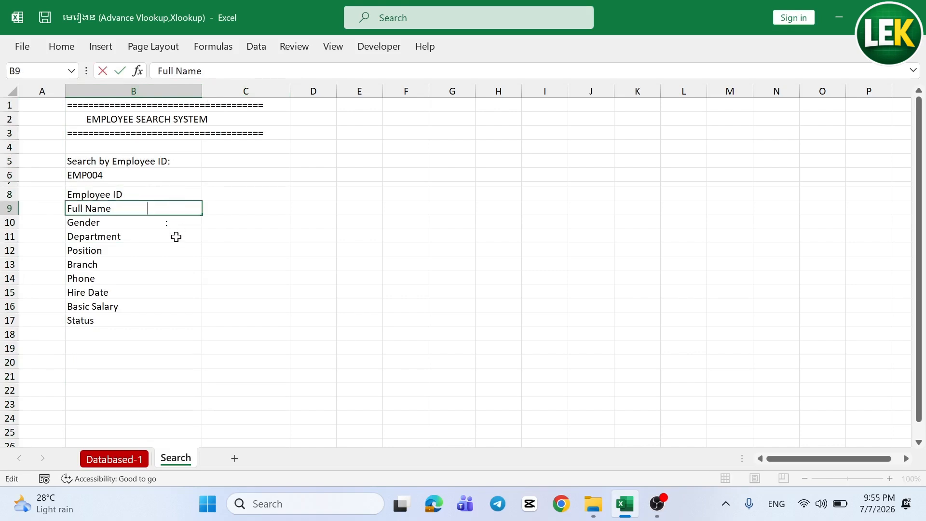
pyautogui.press('Return')
pyautogui.press('F2')
pyautogui.press('BackSpace')
pyautogui.click(176, 264)
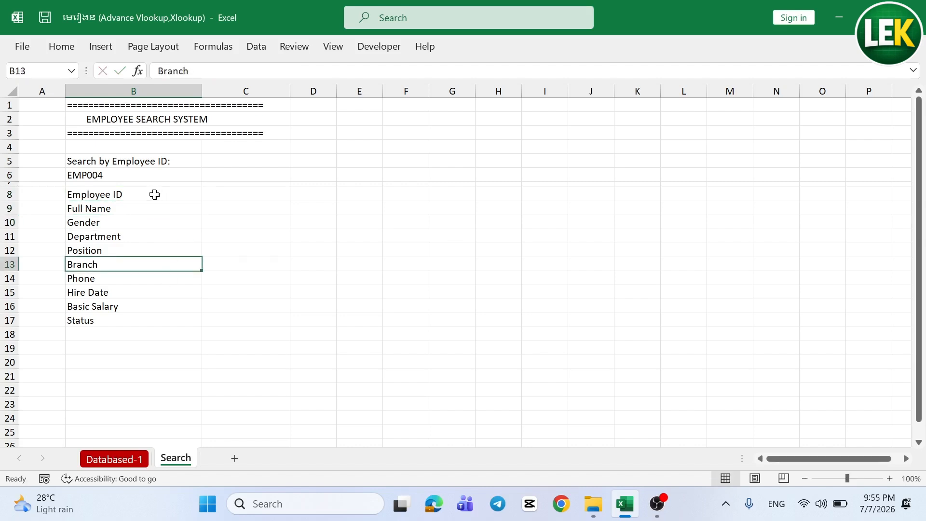
# Apply the custom number format "@* :" to the labels in B8:B17 so aligned colons follow the text.
pyautogui.moveTo(153, 194); pyautogui.dragTo(151, 319)
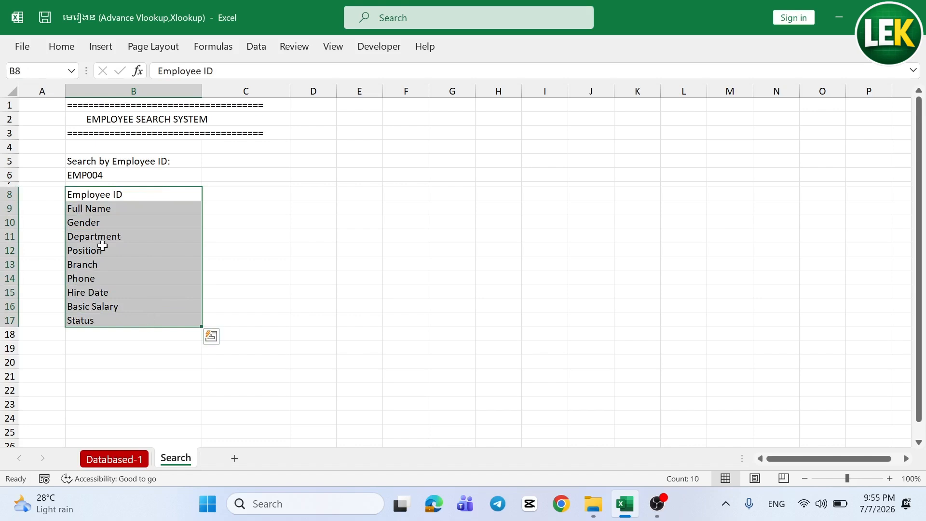
pyautogui.click(61, 46)
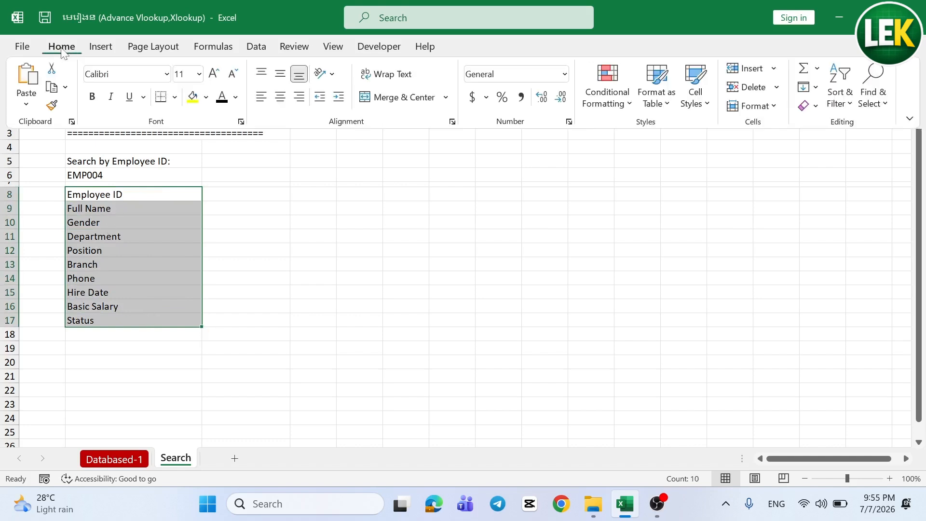
pyautogui.click(241, 122)
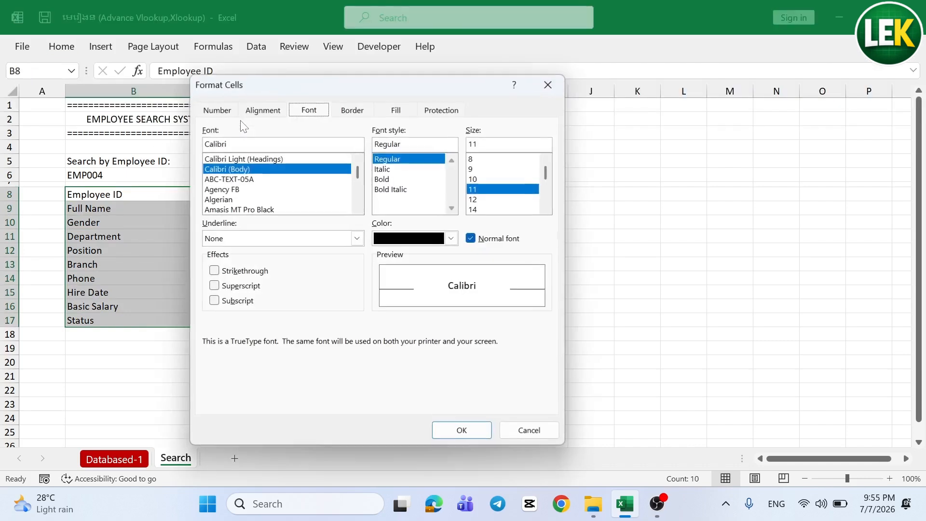
pyautogui.click(215, 113)
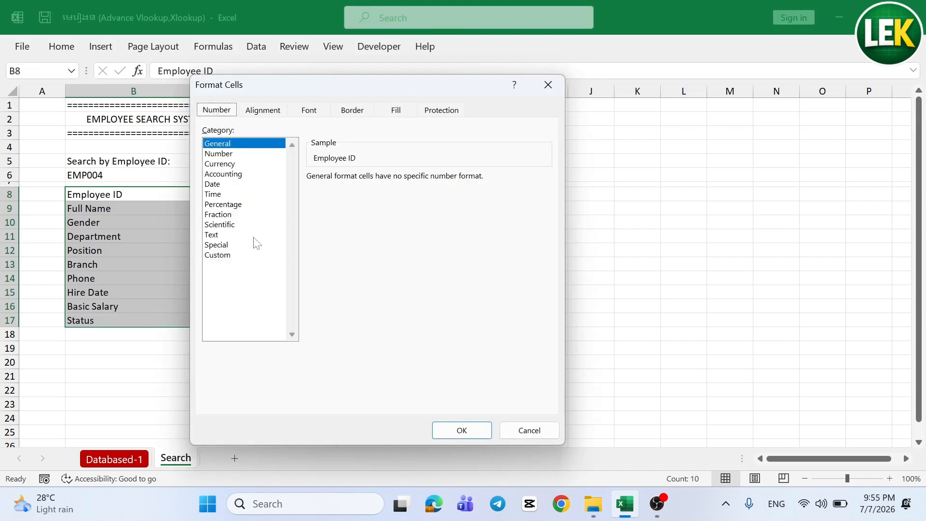
pyautogui.click(224, 257)
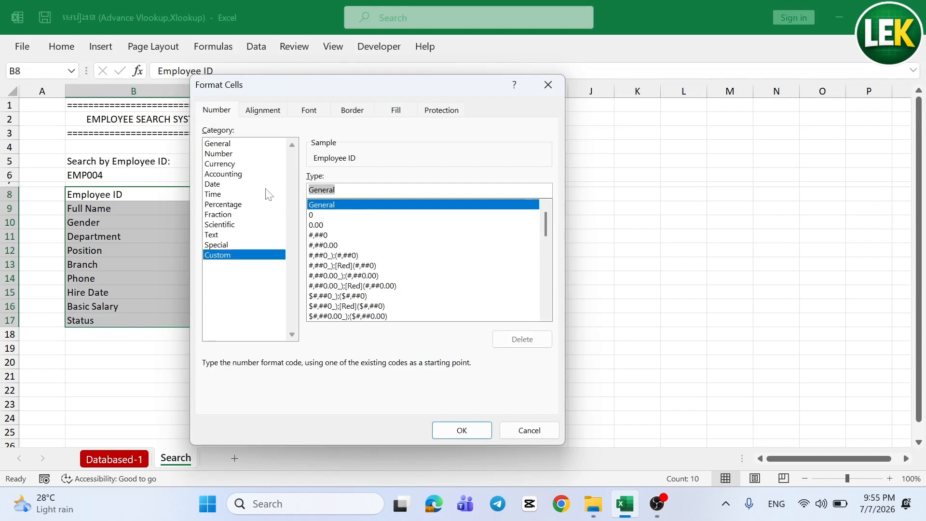
pyautogui.write('@')
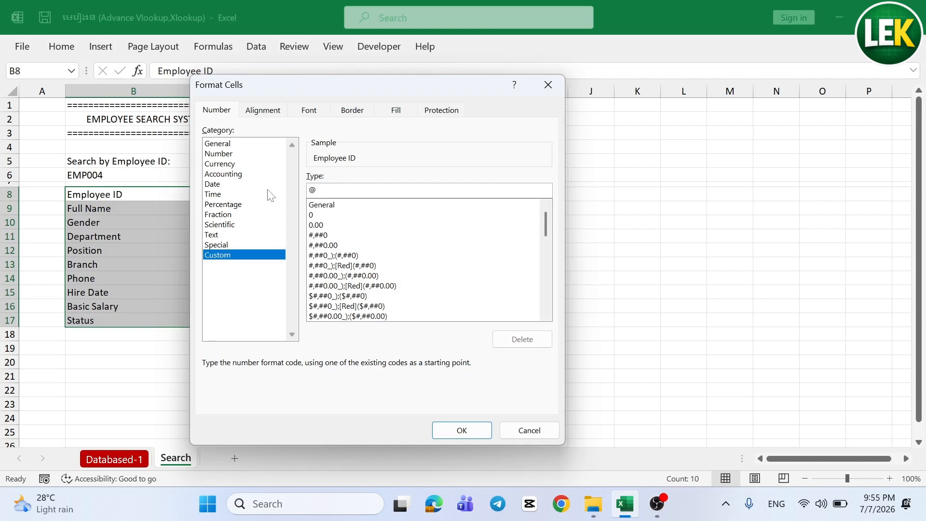
pyautogui.write('*')
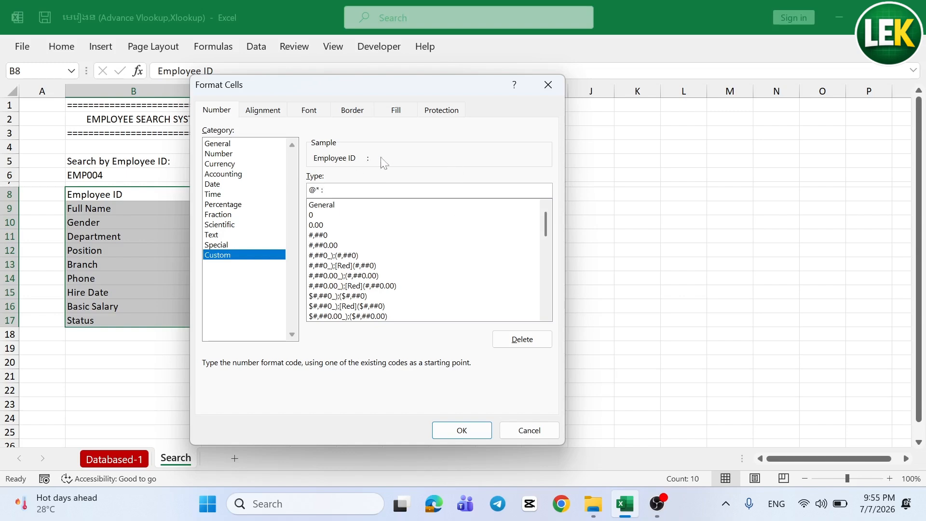
pyautogui.click(463, 430)
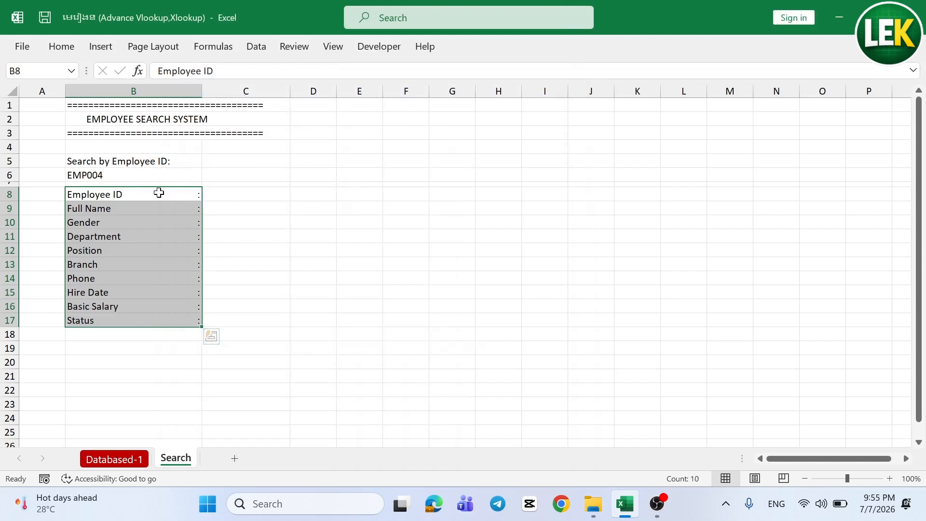
# Widen column B a little more around the labels in B8:B17.
pyautogui.moveTo(169, 192); pyautogui.dragTo(172, 322)
pyautogui.moveTo(201, 92)
pyautogui.mouseDown()
pyautogui.moveTo(164, 97)
pyautogui.moveTo(207, 97)
pyautogui.mouseUp()
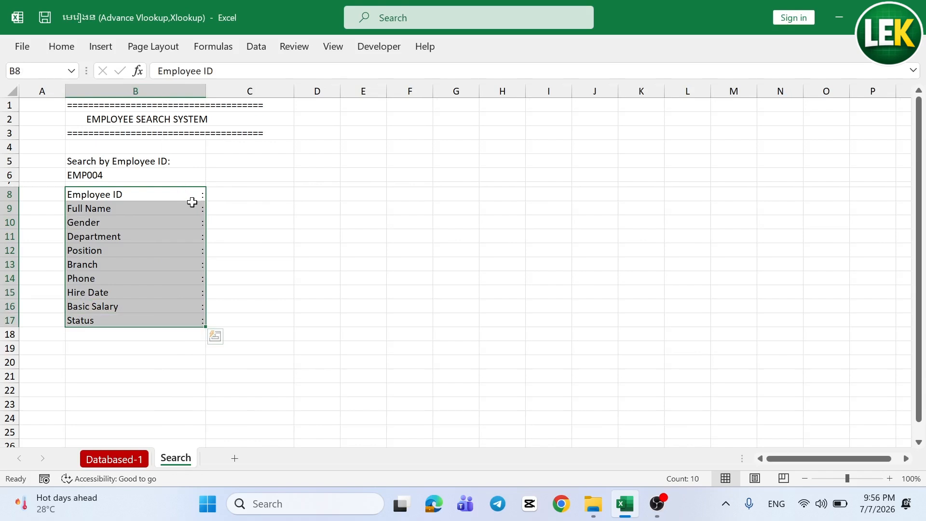
pyautogui.click(270, 216)
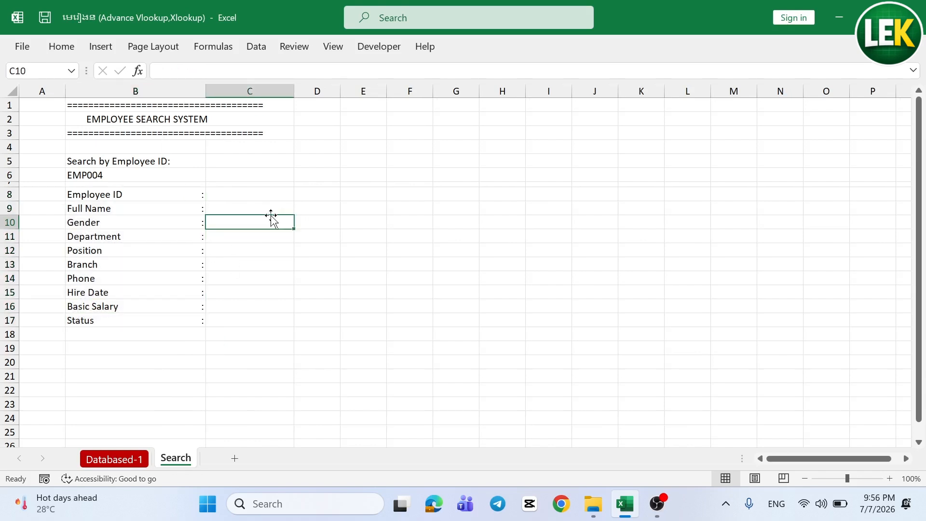
# Clear the employee ID from search cell B6.
pyautogui.click(124, 176)
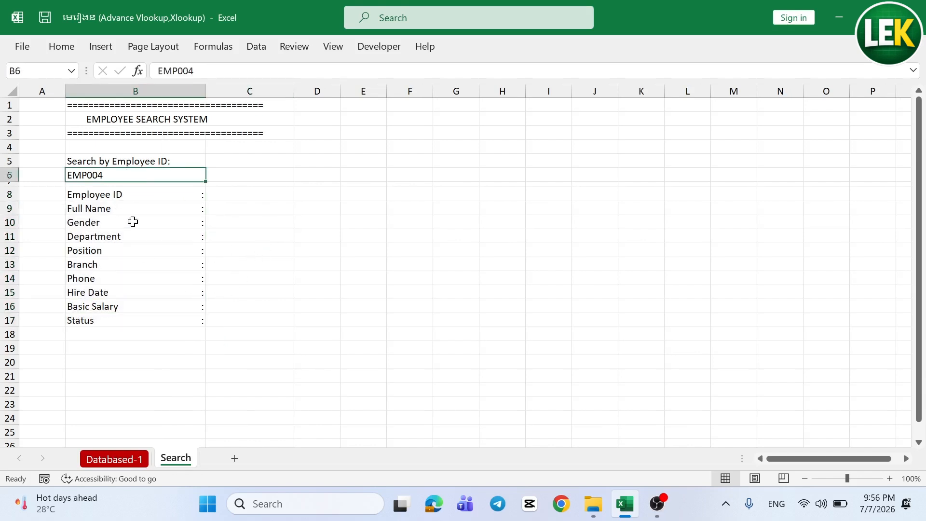
pyautogui.click(127, 248)
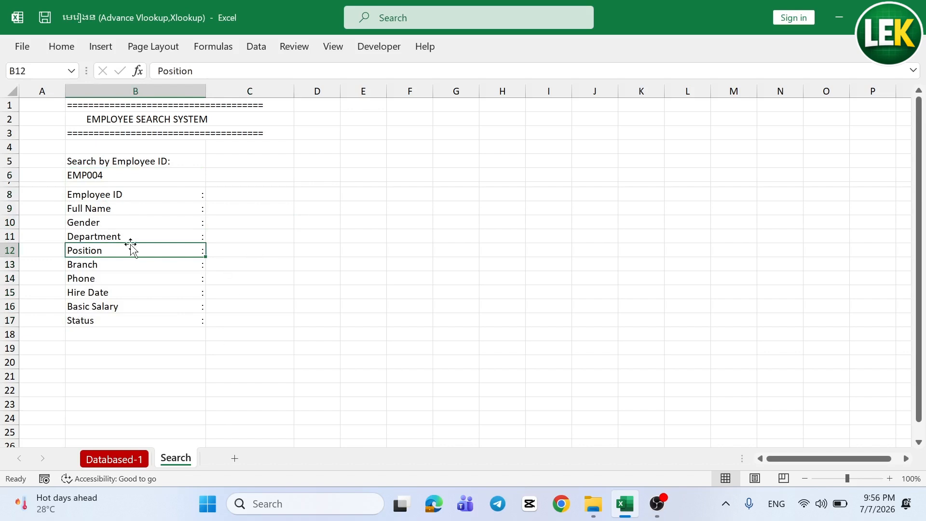
pyautogui.click(124, 175)
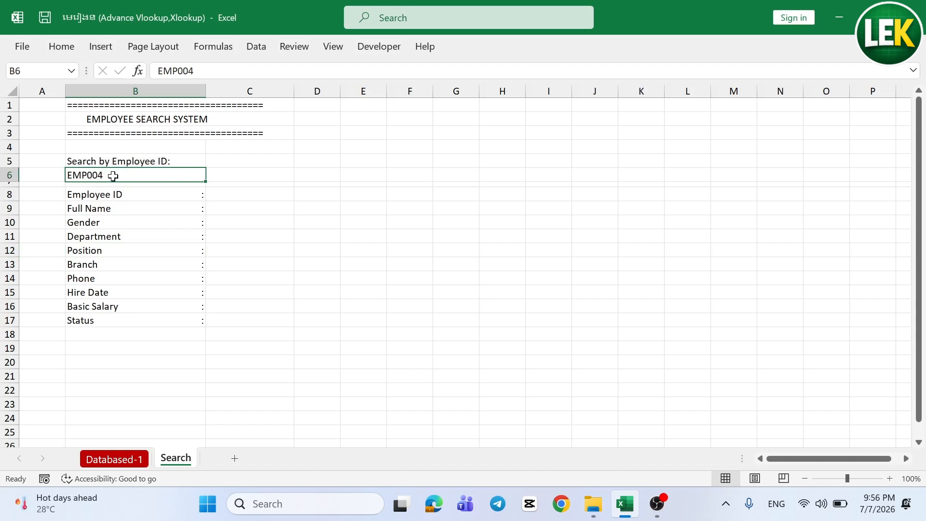
pyautogui.press('Delete')
# Change the font color of the "Search by Employee ID:" label in B5 to blue.
pyautogui.click(152, 162)
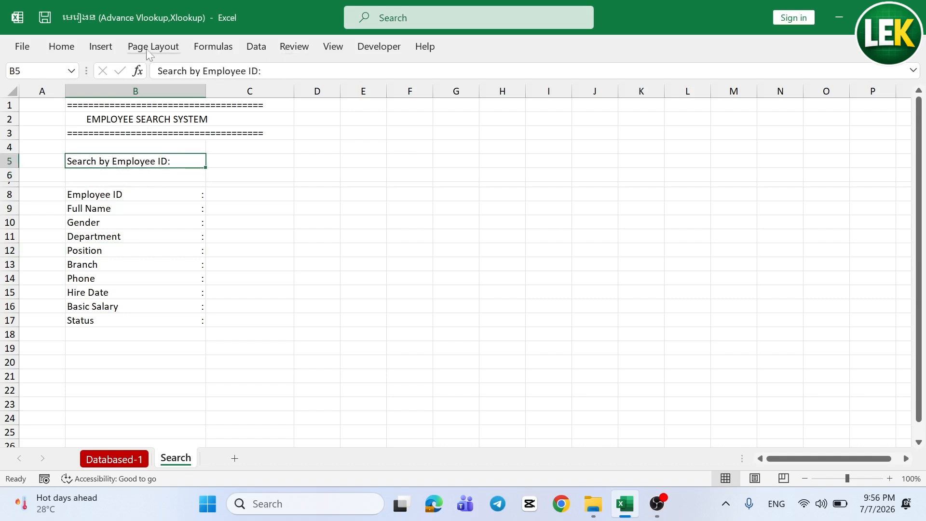
pyautogui.click(62, 46)
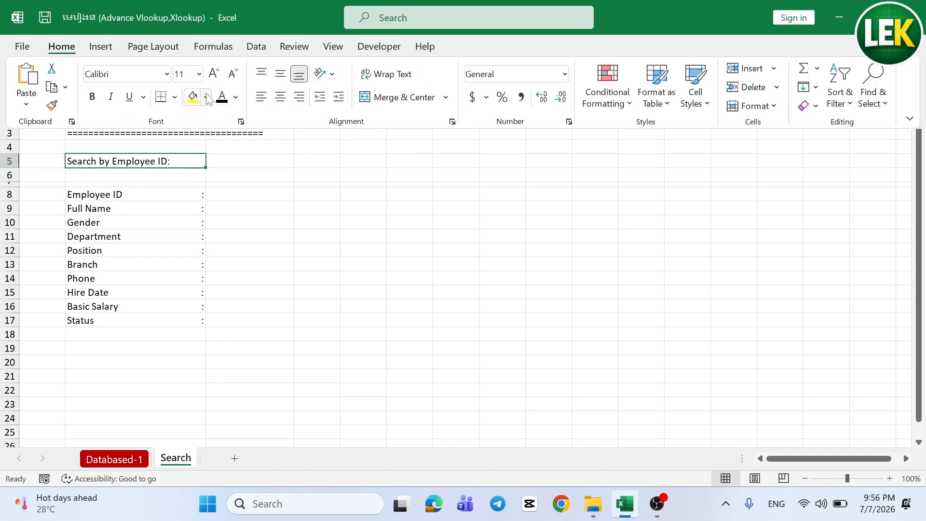
pyautogui.click(235, 97)
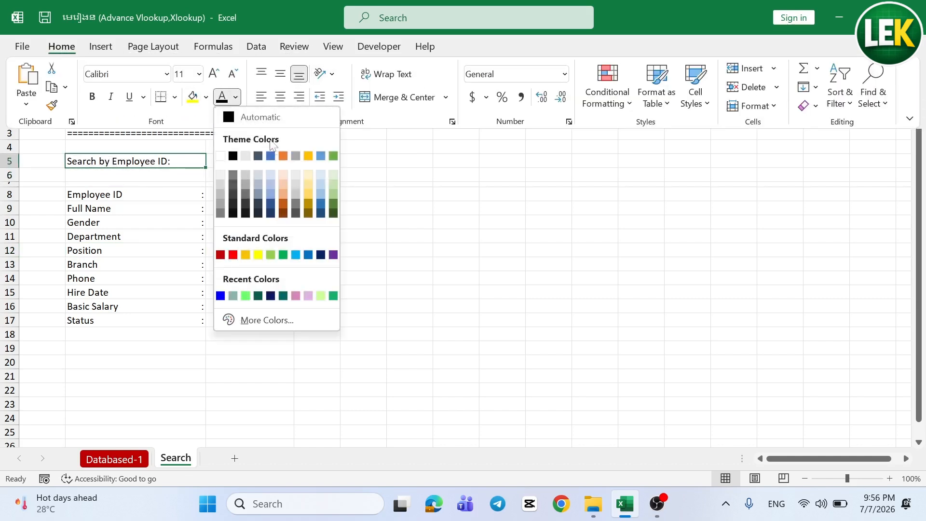
pyautogui.click(221, 295)
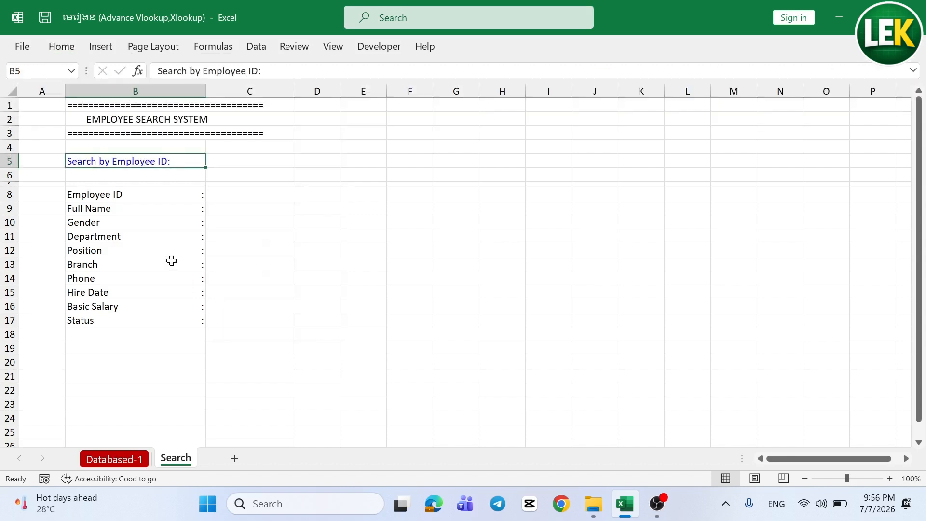
# Add list data validation to search cell B6, using ='Databased-1'!$B$3:$B$12 as the source.
pyautogui.click(159, 178)
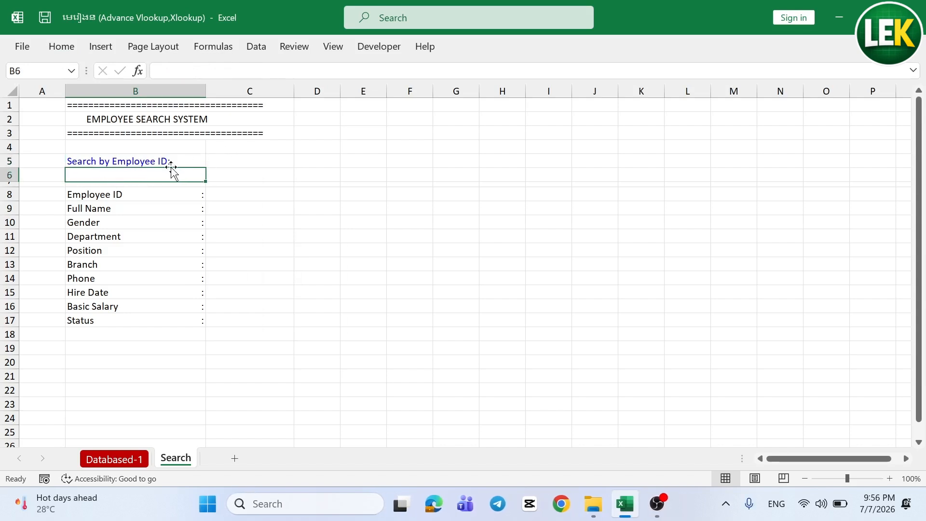
pyautogui.click(255, 48)
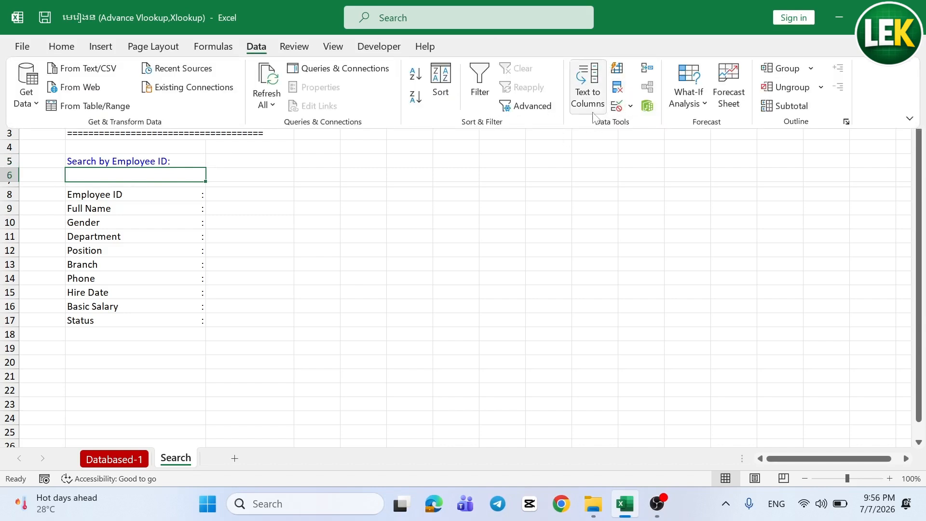
pyautogui.click(630, 106)
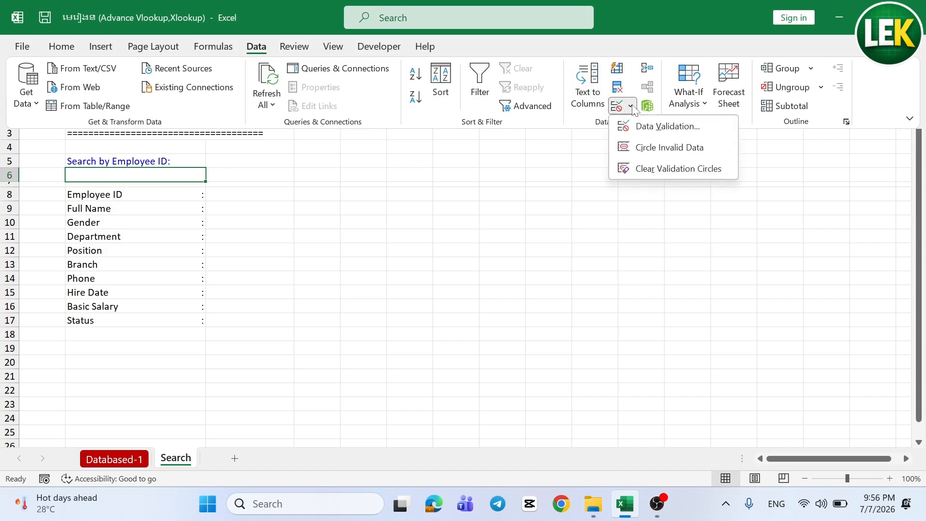
pyautogui.click(652, 131)
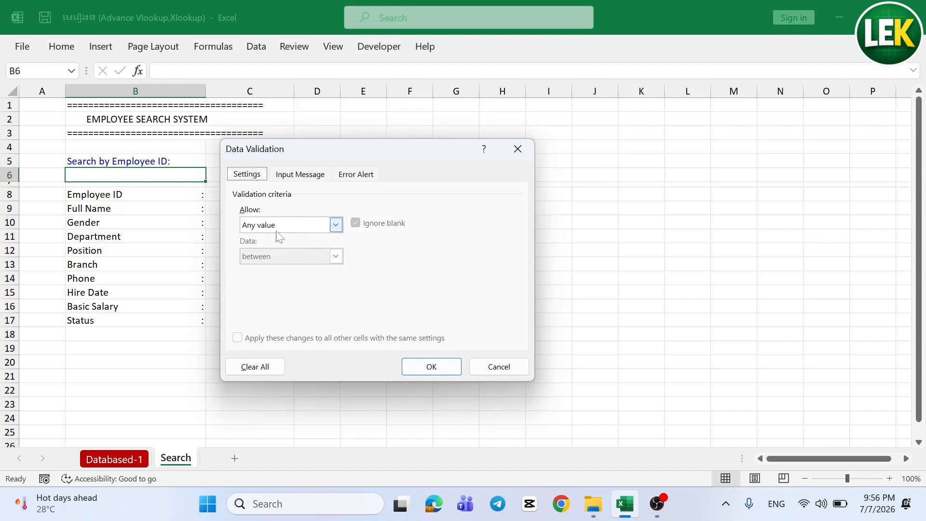
pyautogui.click(335, 224)
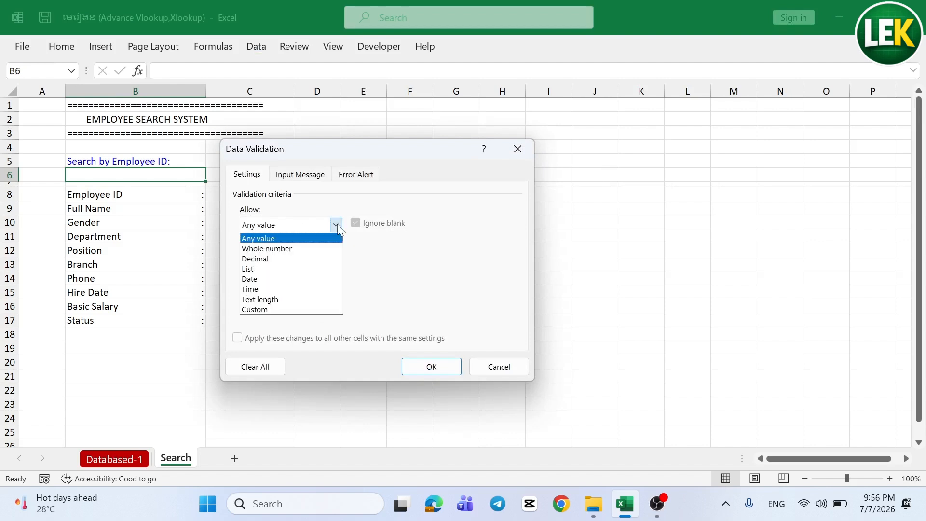
pyautogui.click(277, 269)
pyautogui.click(287, 287)
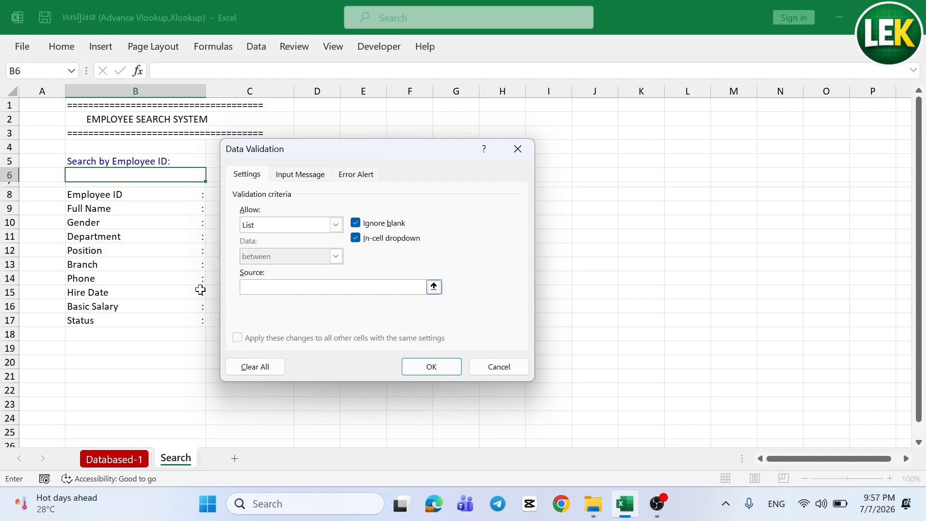
pyautogui.click(127, 462)
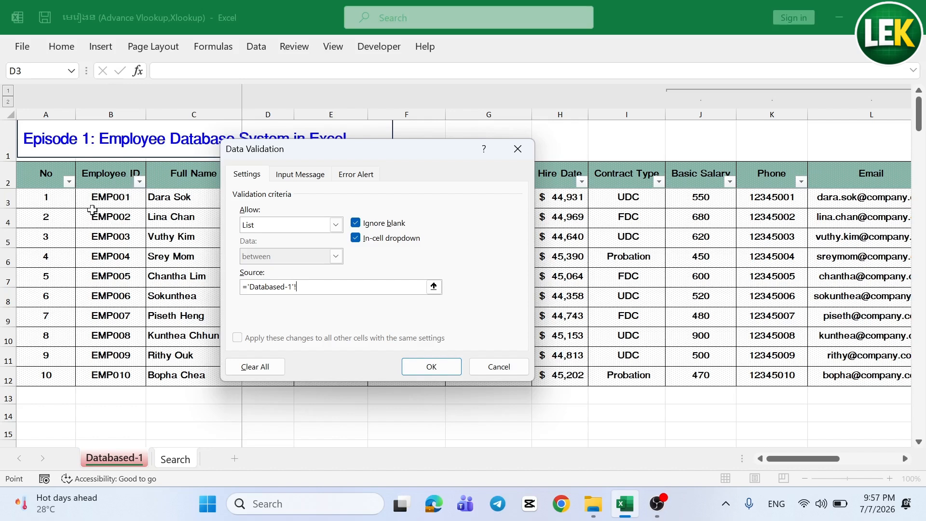
pyautogui.moveTo(99, 198); pyautogui.dragTo(108, 370)
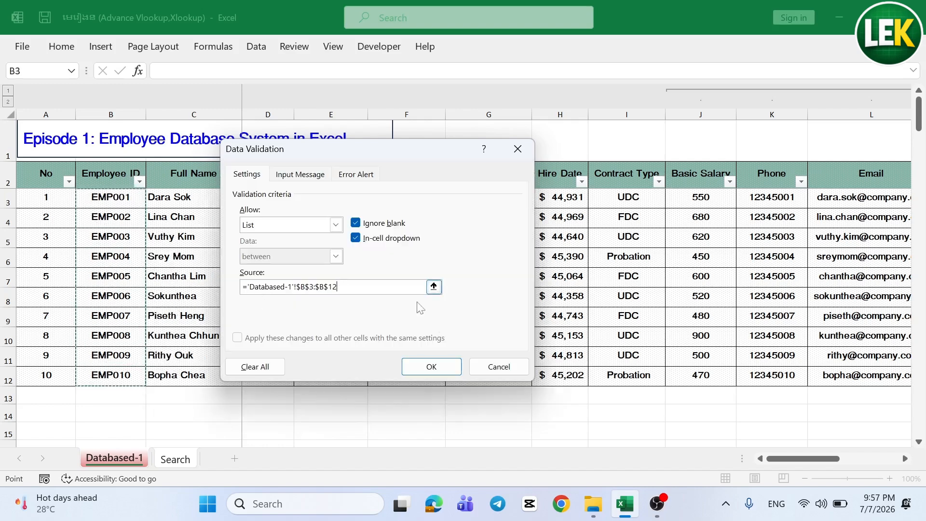
pyautogui.click(443, 364)
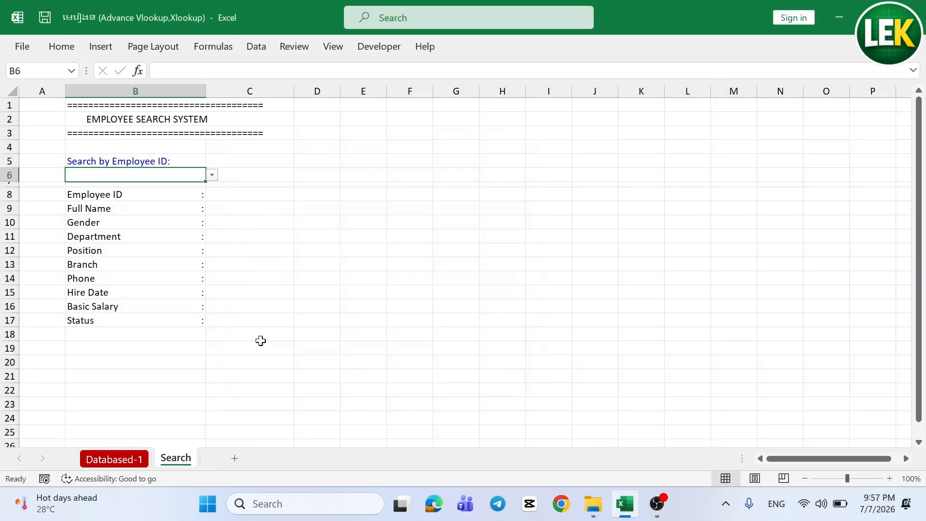
# Try out the dropdown in B6 by choosing several employee IDs in turn, ending with the seventh entry.
pyautogui.click(212, 175)
pyautogui.click(168, 197)
pyautogui.click(212, 175)
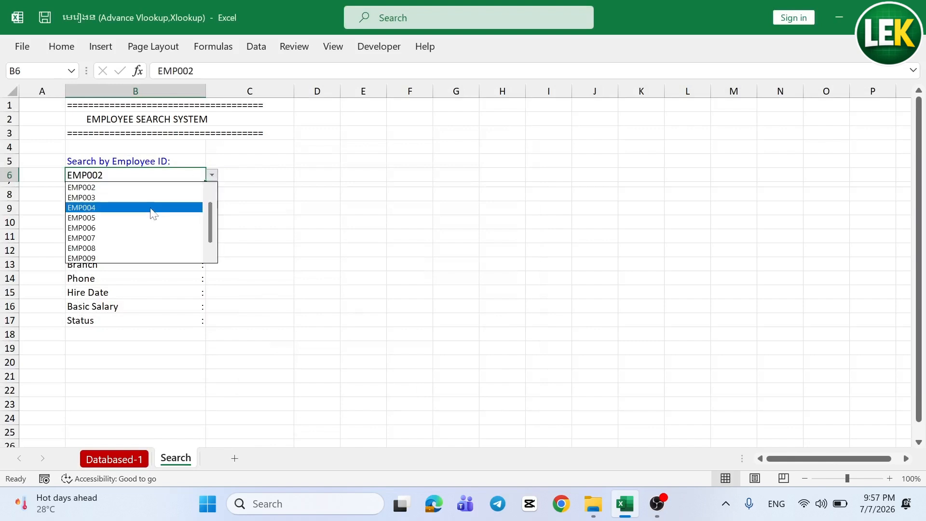
pyautogui.click(151, 218)
pyautogui.click(213, 175)
pyautogui.click(144, 249)
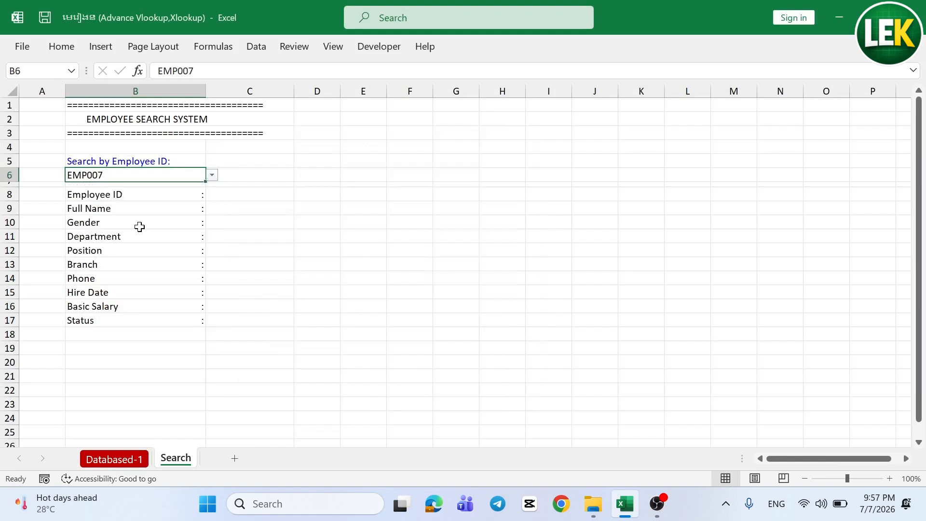
# Begin an XLOOKUP formula in C8 with the absolute reference $B$6 as its lookup value.
pyautogui.moveTo(234, 193); pyautogui.dragTo(225, 317)
pyautogui.click(132, 171)
pyautogui.click(255, 195)
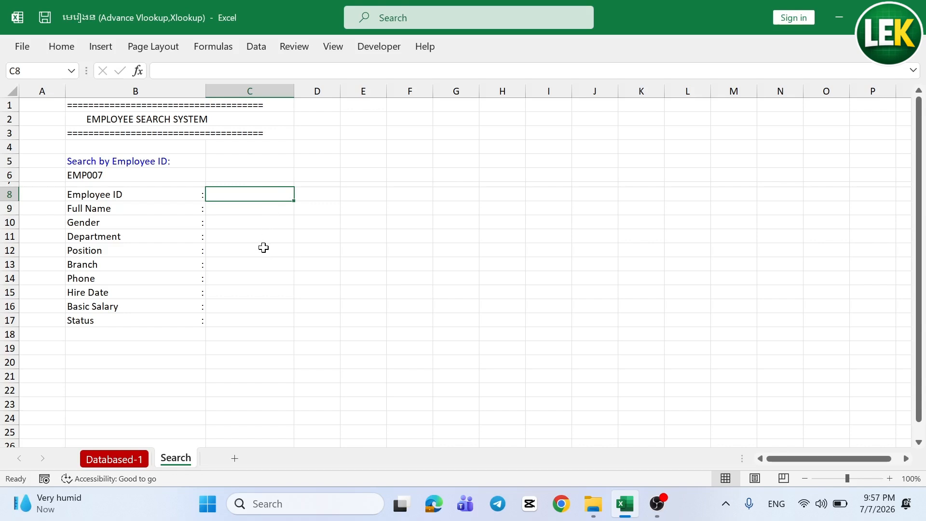
pyautogui.write('=')
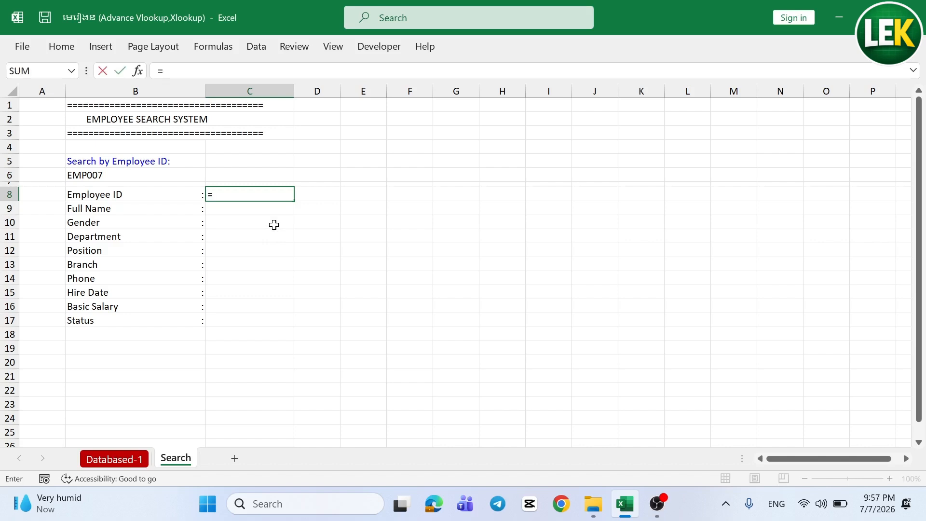
pyautogui.write('xlookup')
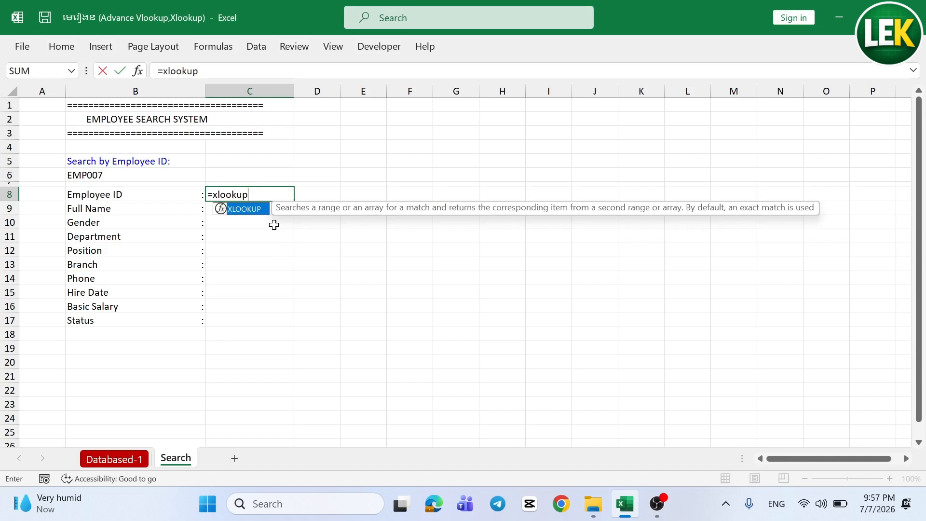
pyautogui.write('(')
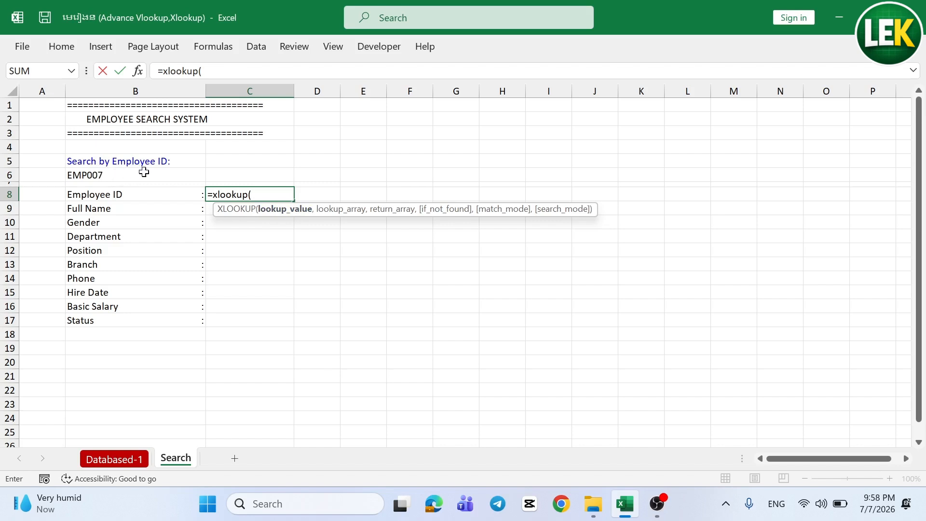
pyautogui.click(118, 175)
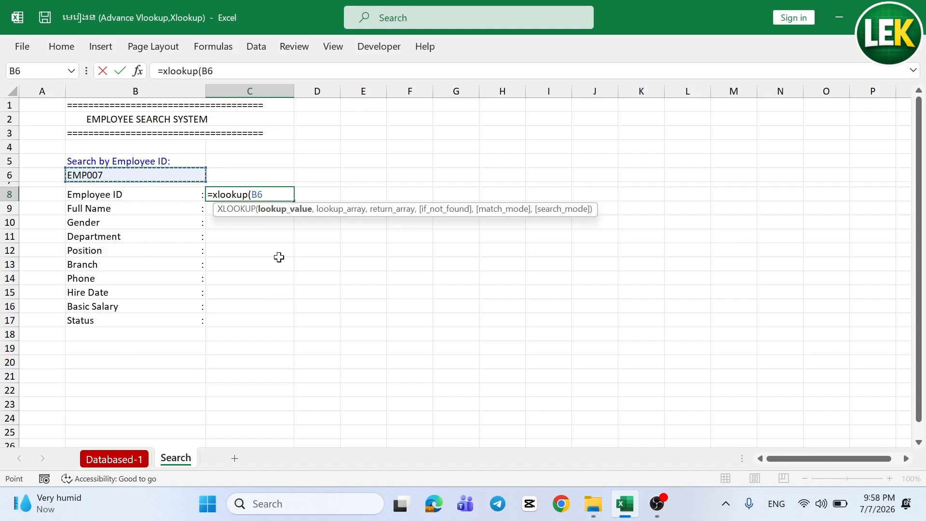
pyautogui.press('F4')
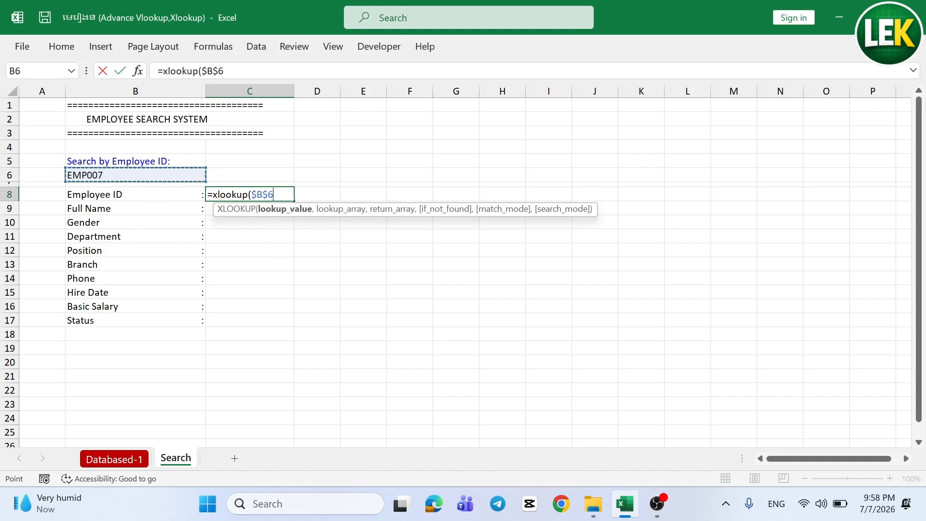
pyautogui.write(',')
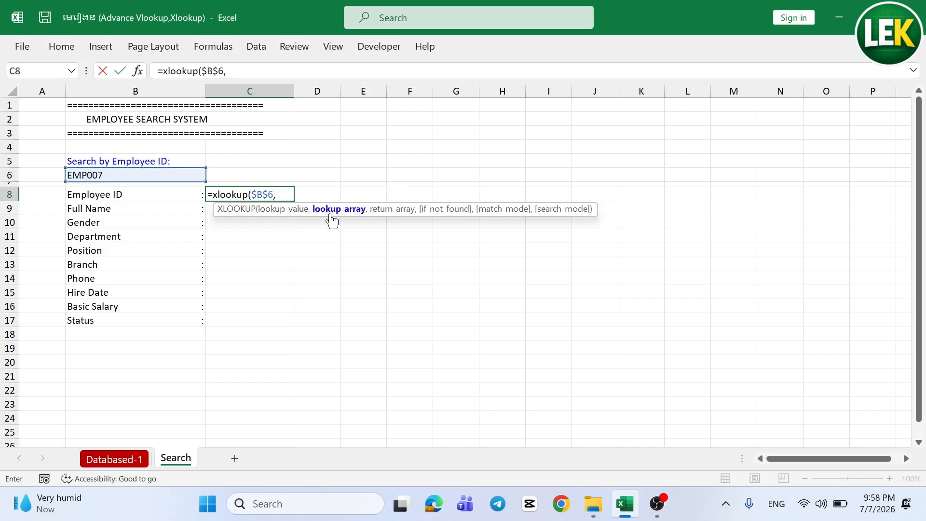
# Complete the XLOOKUP in C8 with Table2's whole Employee ID column, header included, as both lookup array and return array.
pyautogui.click(111, 459)
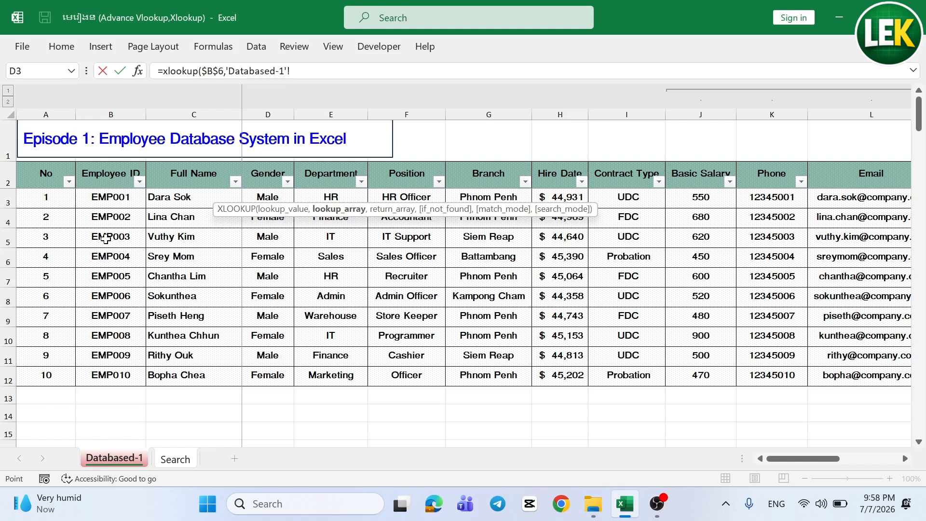
pyautogui.moveTo(108, 182); pyautogui.dragTo(112, 251)
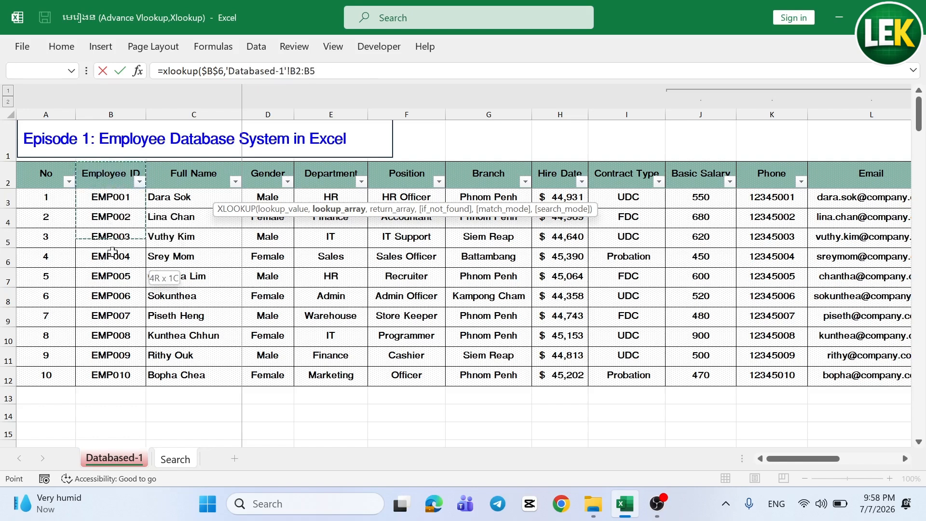
pyautogui.moveTo(129, 368); pyautogui.dragTo(129, 373)
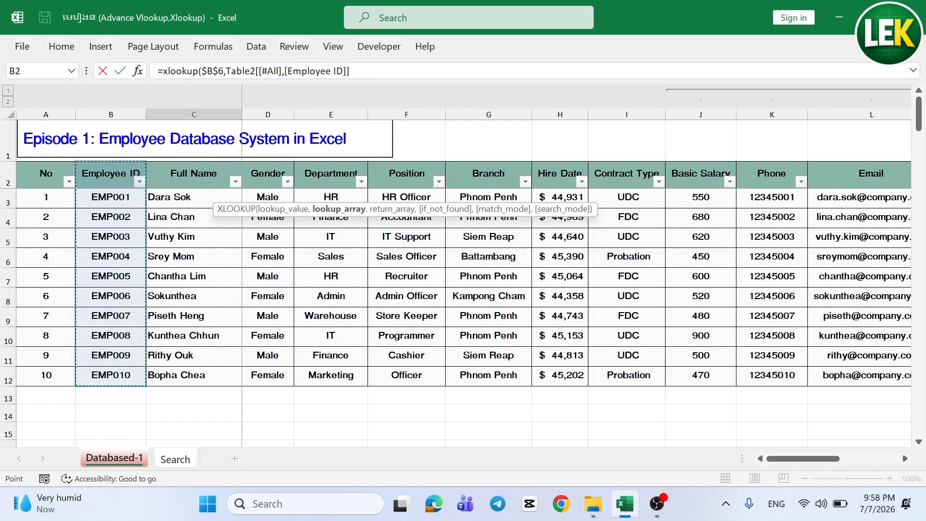
pyautogui.write(',')
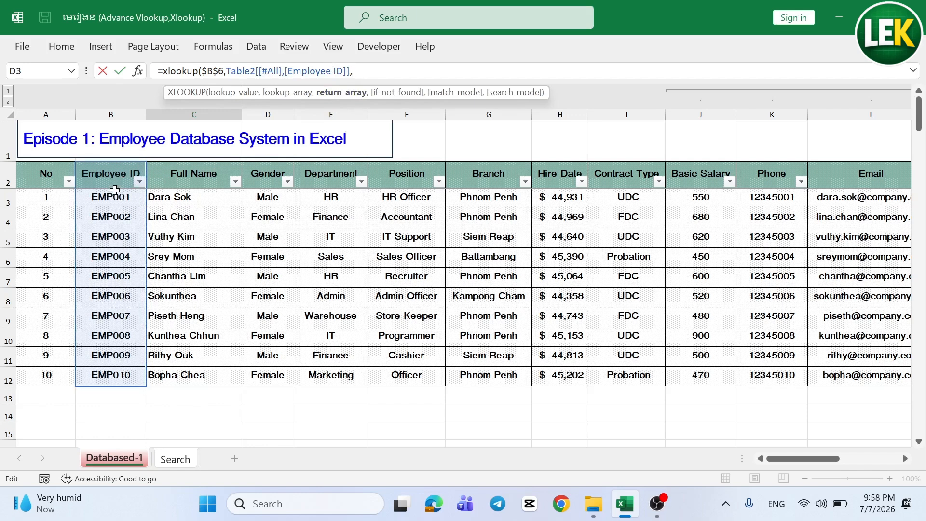
pyautogui.moveTo(115, 175); pyautogui.dragTo(110, 363)
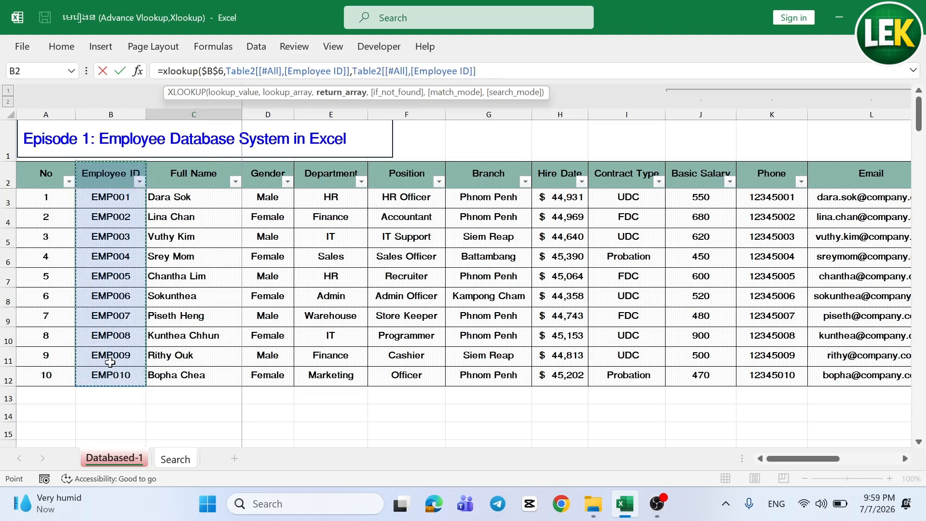
pyautogui.press('Return')
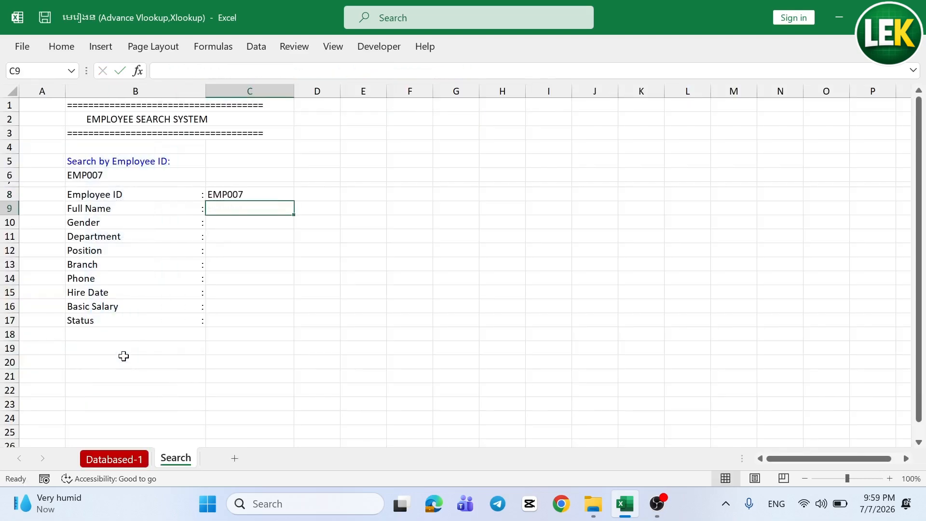
# Test the lookup in C8 by choosing different employee IDs in B6, ending with the sixth employee's ID.
pyautogui.click(271, 193)
pyautogui.click(124, 175)
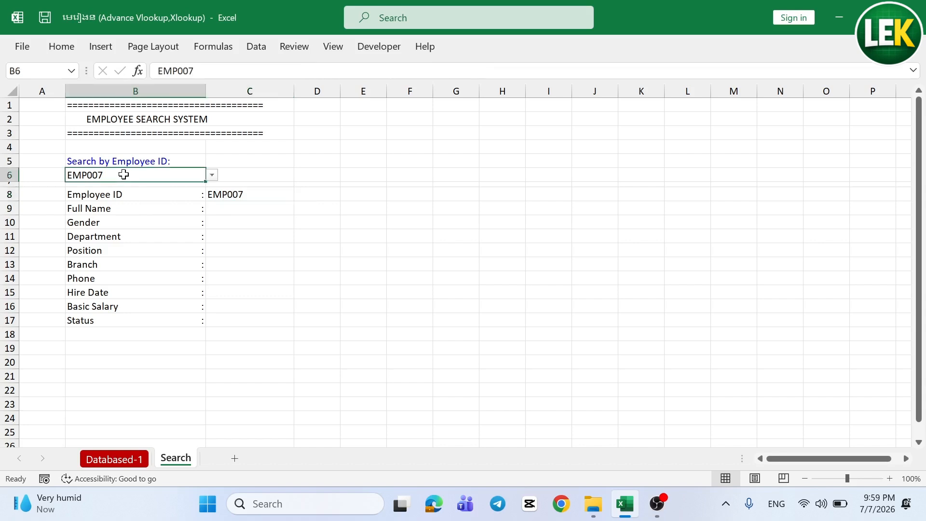
pyautogui.click(213, 176)
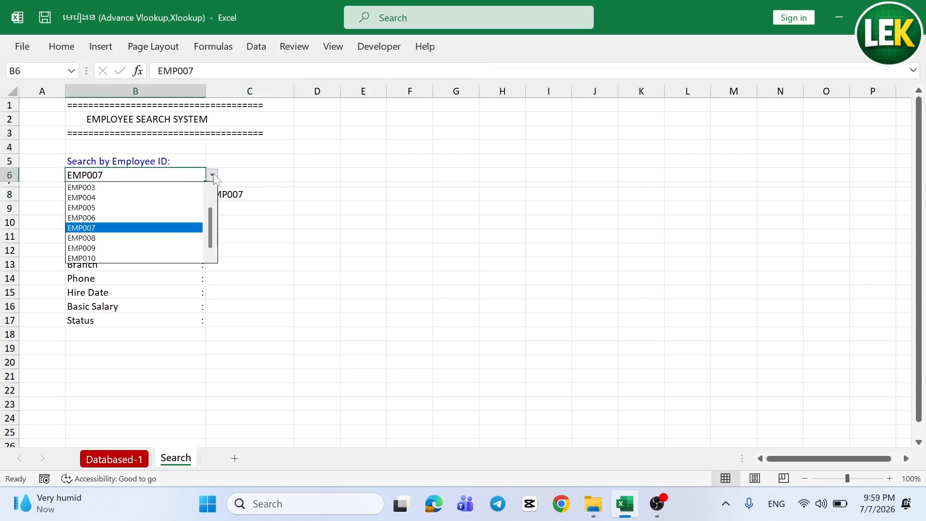
pyautogui.click(142, 194)
pyautogui.click(252, 194)
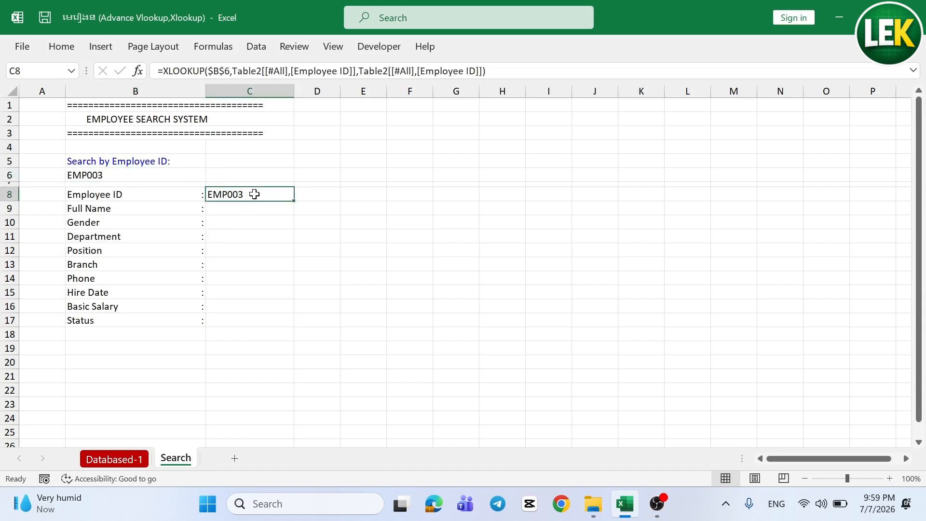
pyautogui.click(169, 172)
pyautogui.click(212, 175)
pyautogui.click(159, 197)
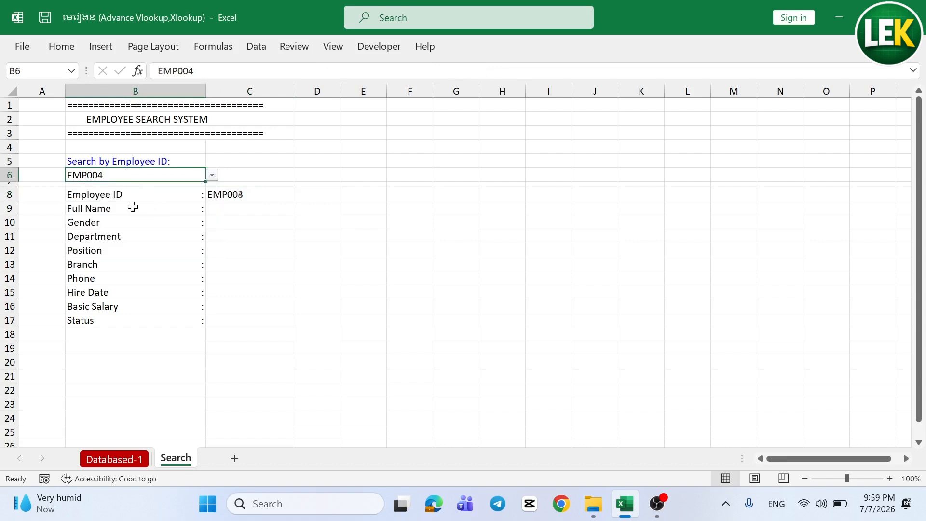
pyautogui.click(212, 176)
pyautogui.click(137, 215)
pyautogui.click(266, 193)
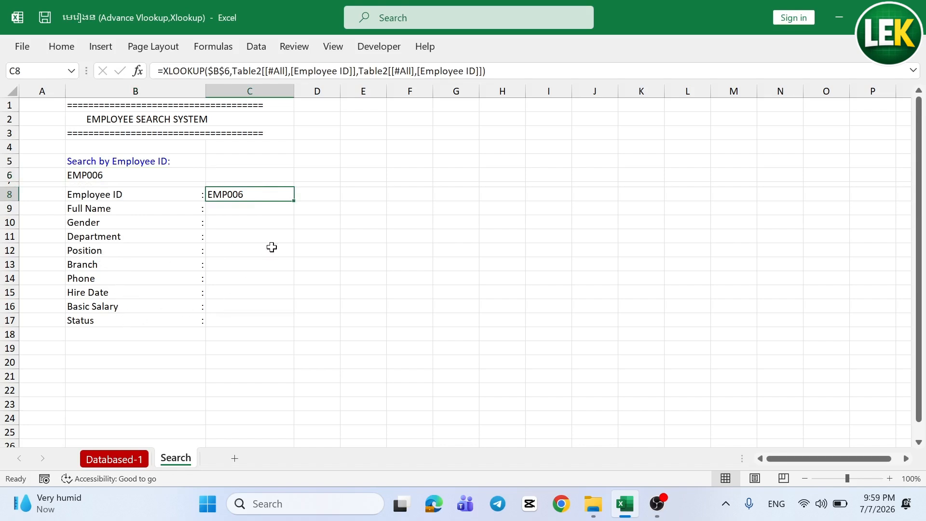
# Fill the XLOOKUP formula from C8 down through C17 for the remaining employee fields.
pyautogui.click(267, 209)
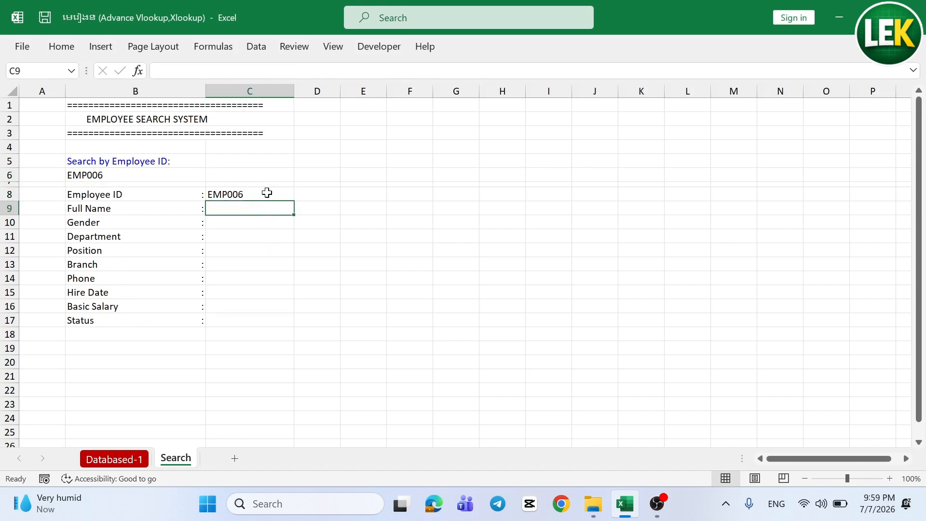
pyautogui.click(267, 193)
pyautogui.moveTo(296, 200); pyautogui.dragTo(291, 327)
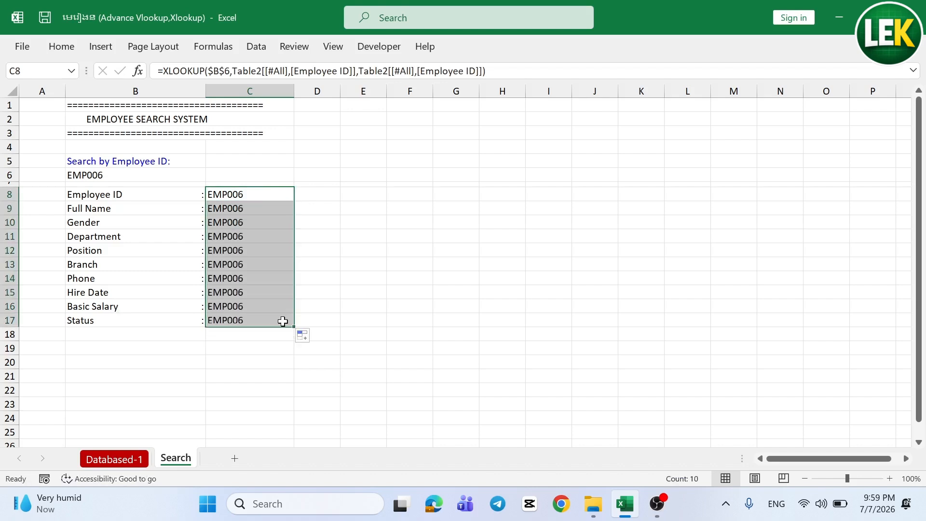
# Change the return array of the XLOOKUP in C9 to Table2's Full Name column.
pyautogui.click(256, 215)
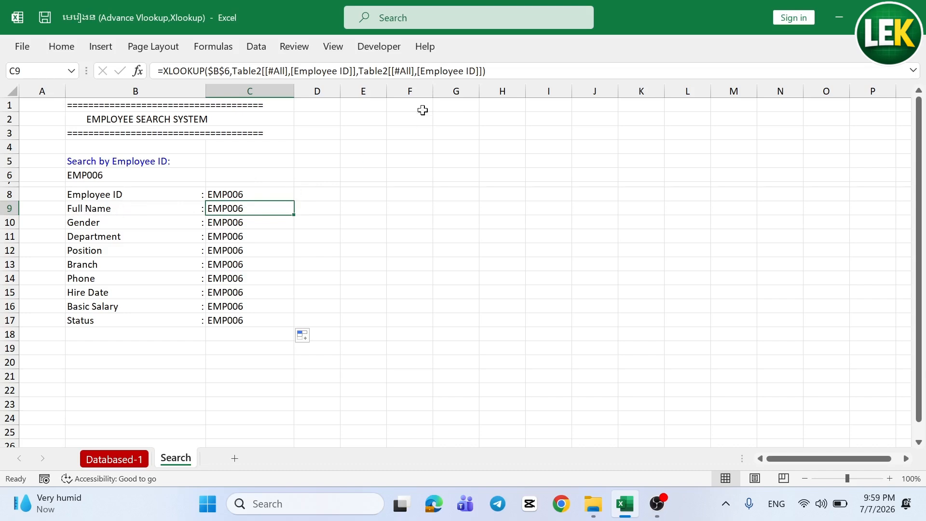
pyautogui.click(115, 461)
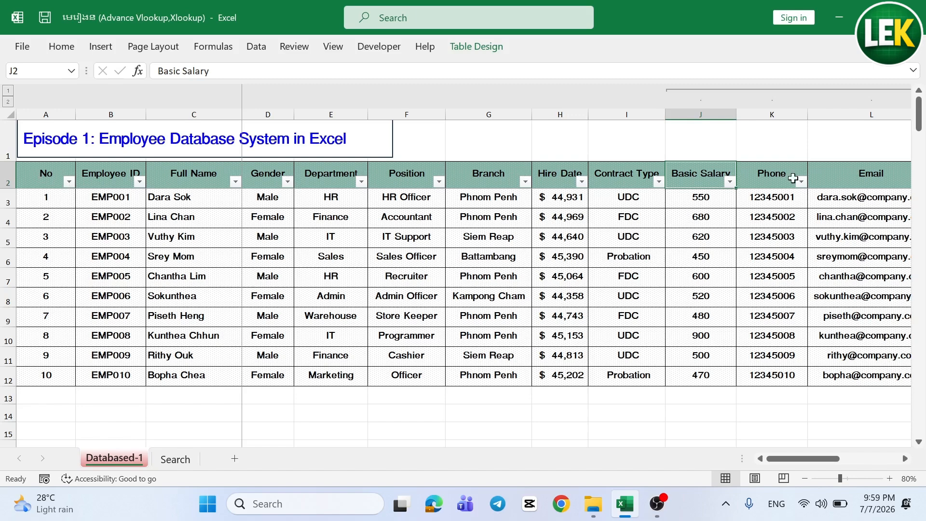
pyautogui.click(174, 459)
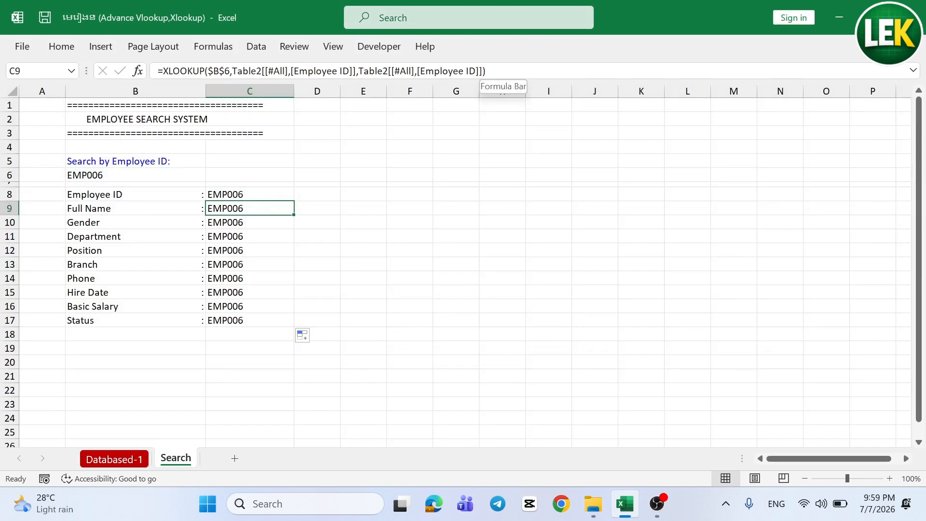
pyautogui.moveTo(477, 70); pyautogui.dragTo(420, 70)
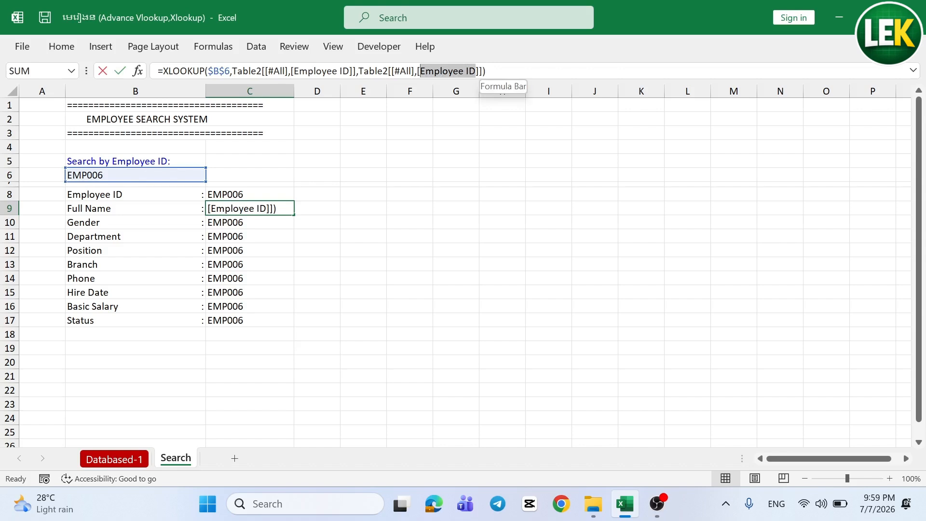
pyautogui.press('BackSpace')
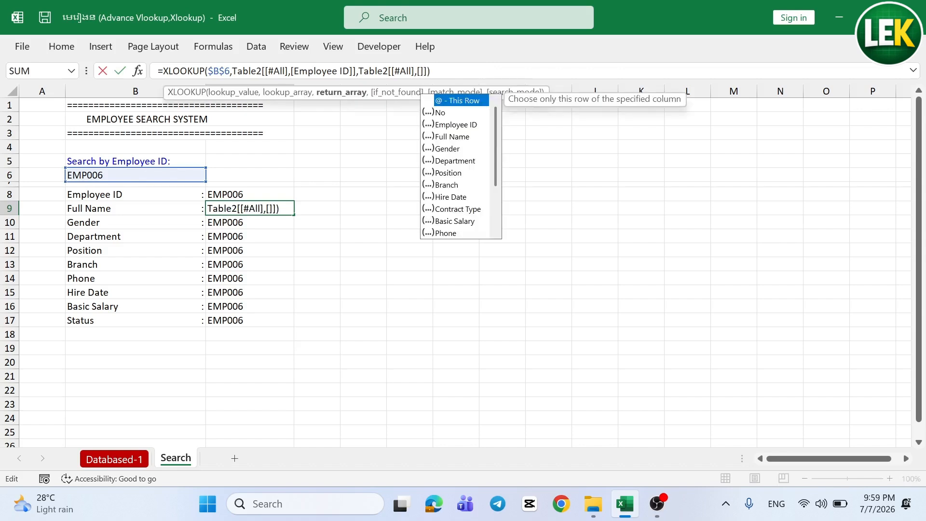
pyautogui.write('Full')
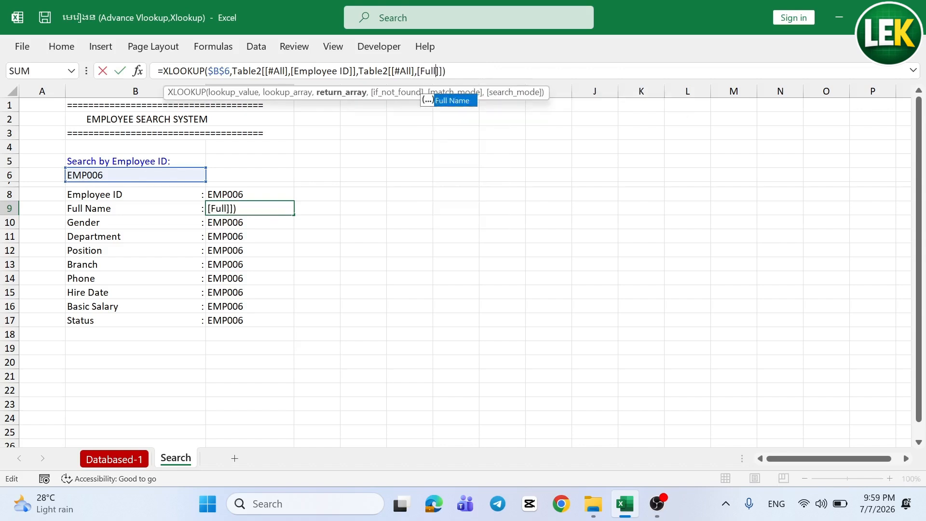
pyautogui.write(' Nam')
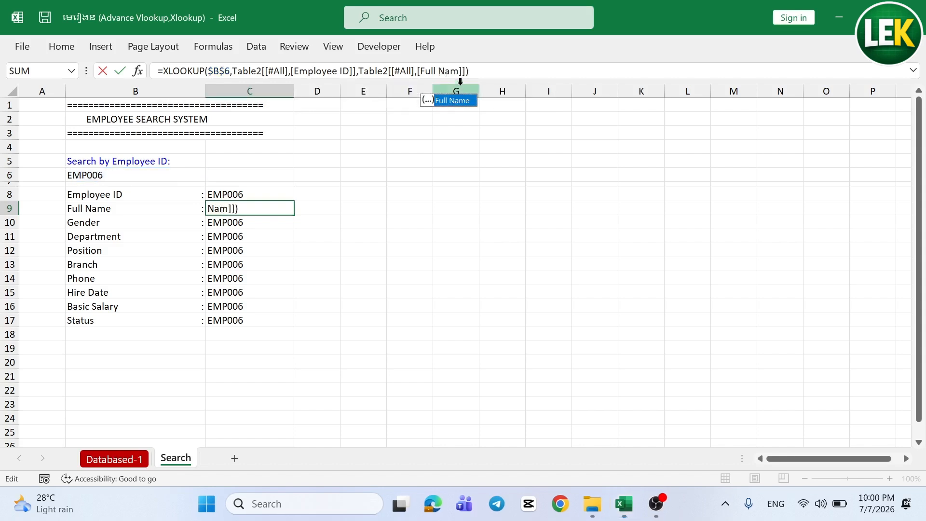
pyautogui.write('e')
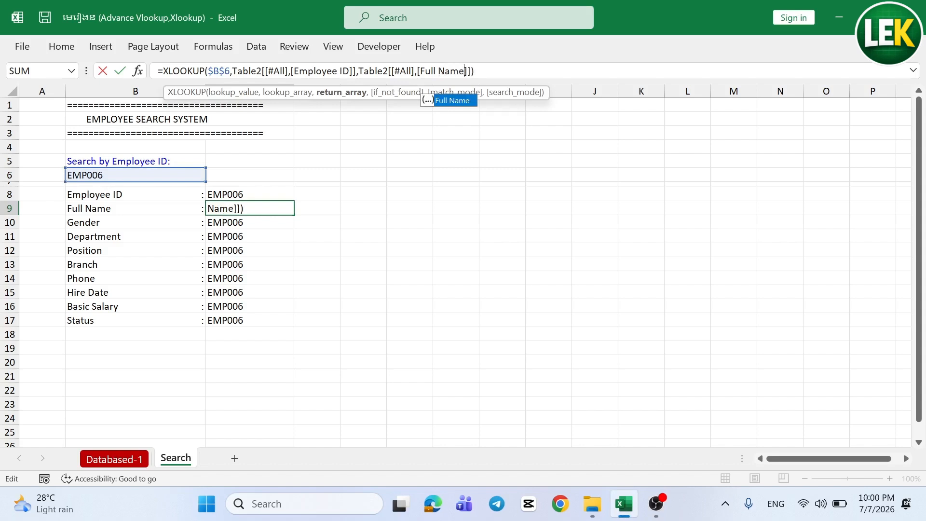
pyautogui.press('Return')
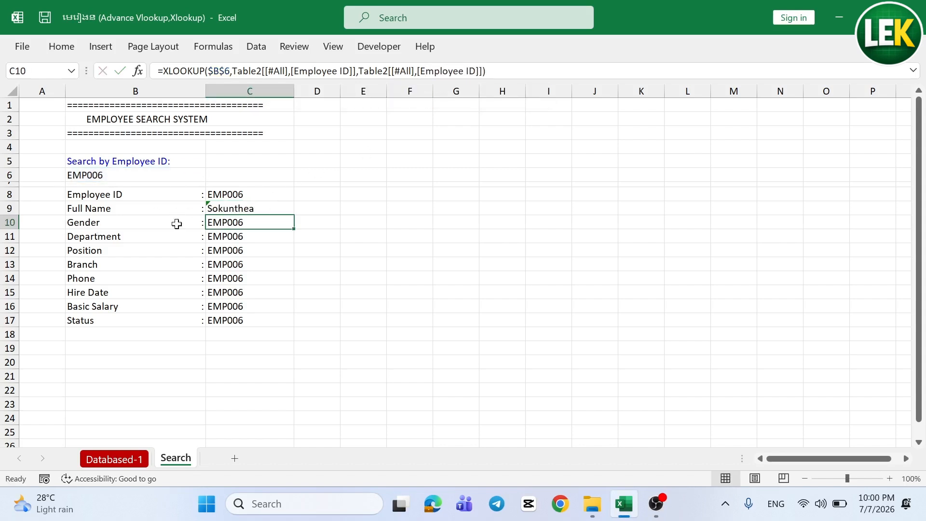
# Change the return array of the XLOOKUP in C10 to Table2's Gender column.
pyautogui.click(470, 71)
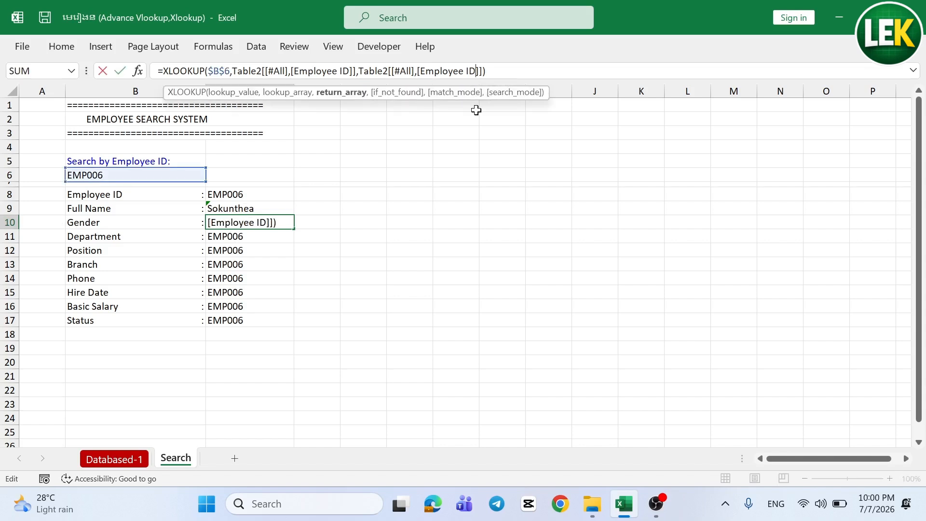
pyautogui.press('BackSpace')
pyautogui.press('BackSpace')
pyautogui.press('BackSpace')
pyautogui.press('BackSpace')
pyautogui.press('BackSpace')
pyautogui.press('BackSpace')
pyautogui.press('BackSpace')
pyautogui.press('BackSpace')
pyautogui.press('BackSpace')
pyautogui.press('BackSpace')
pyautogui.press('BackSpace')
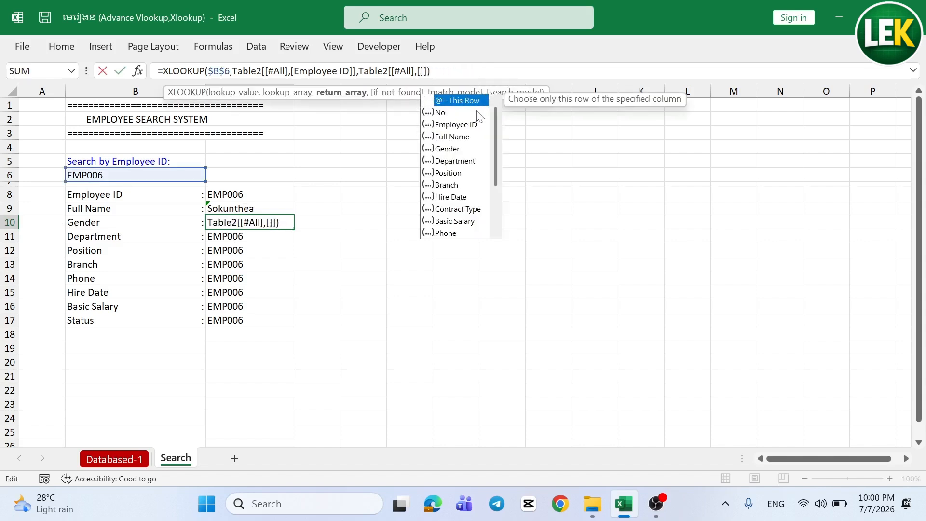
pyautogui.write('Gende')
pyautogui.write('r')
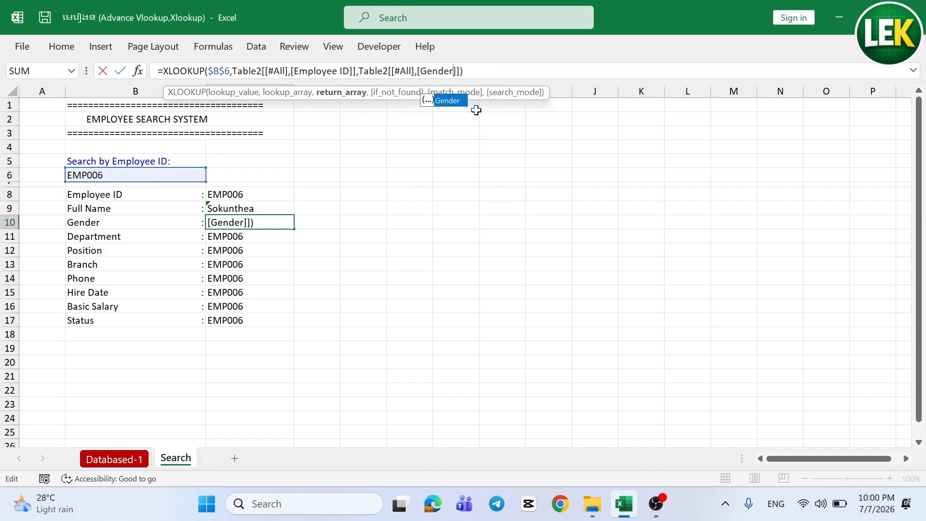
pyautogui.press('Return')
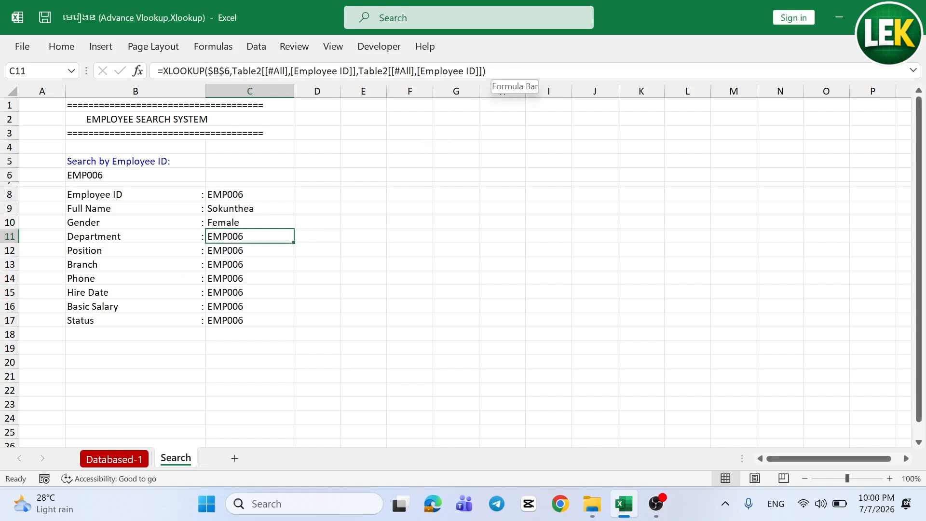
# Replace the return array of the XLOOKUP in C11 with Table2's whole Department column, header included, selected on the Databased-1 sheet.
pyautogui.moveTo(486, 71); pyautogui.dragTo(377, 71)
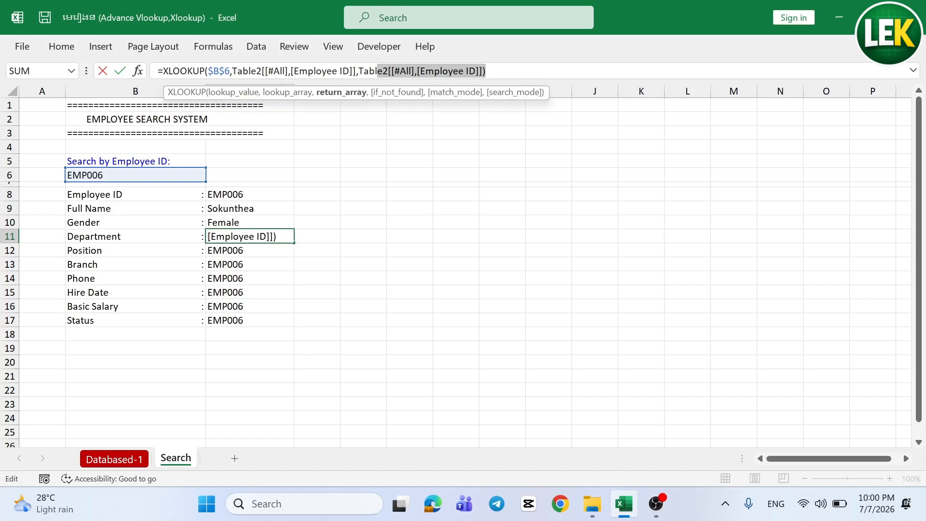
pyautogui.press('BackSpace')
pyautogui.press('BackSpace')
pyautogui.press('BackSpace')
pyautogui.press('BackSpace')
pyautogui.press('BackSpace')
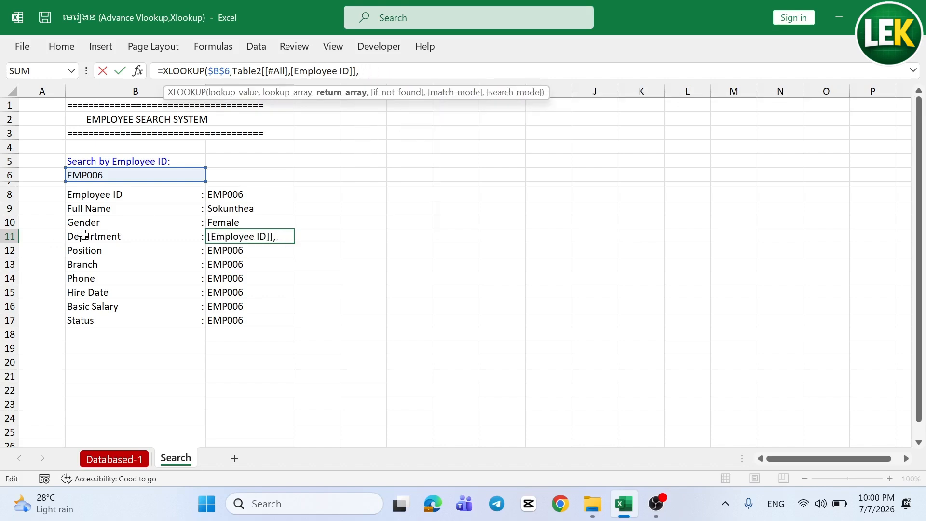
pyautogui.click(115, 460)
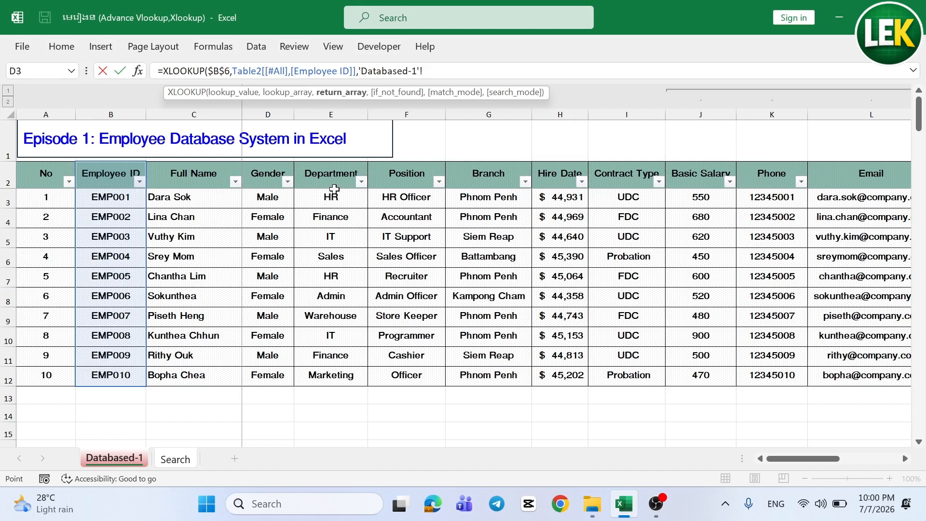
pyautogui.moveTo(331, 176); pyautogui.dragTo(329, 375)
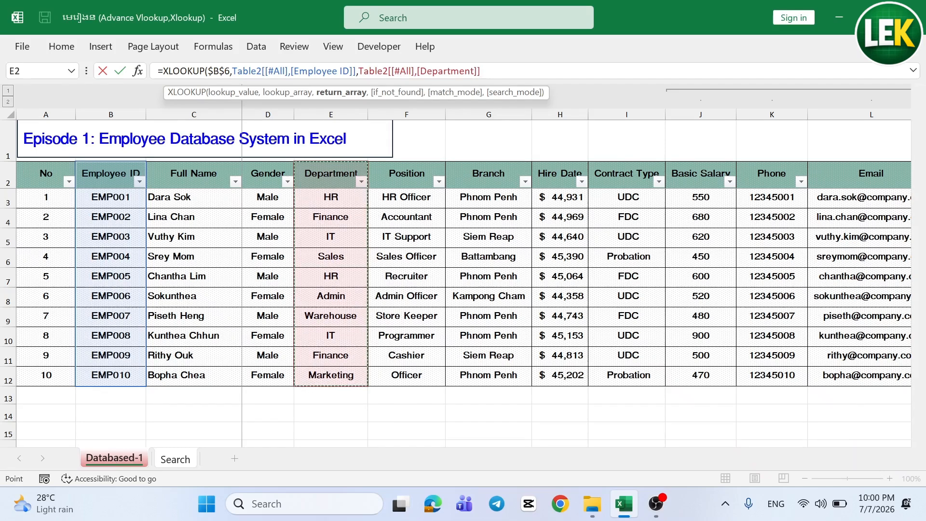
pyautogui.press('Return')
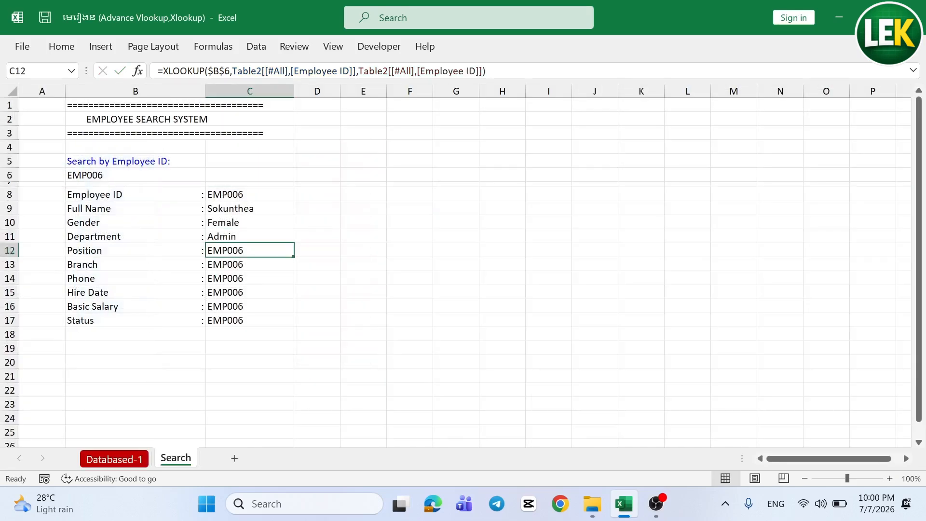
# Refill C9 through C17 with the XLOOKUP formula from C8.
pyautogui.click(242, 264)
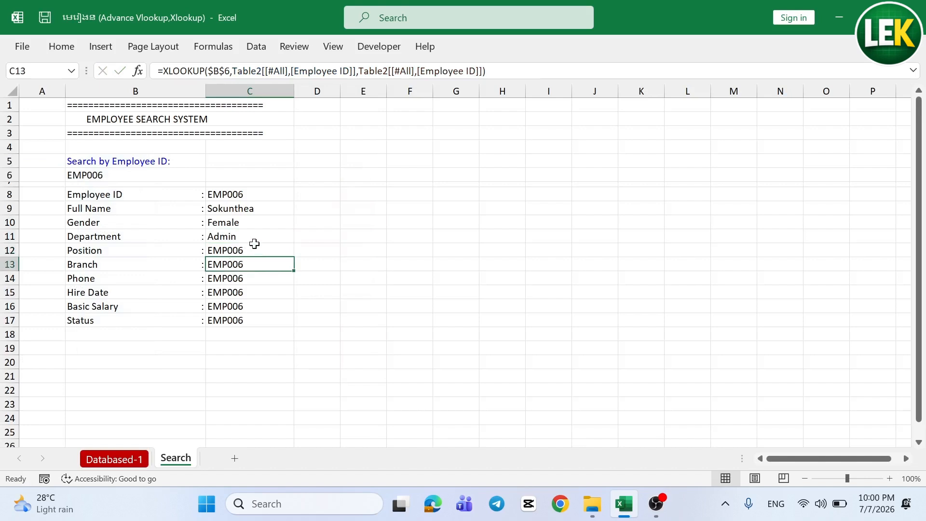
pyautogui.click(256, 248)
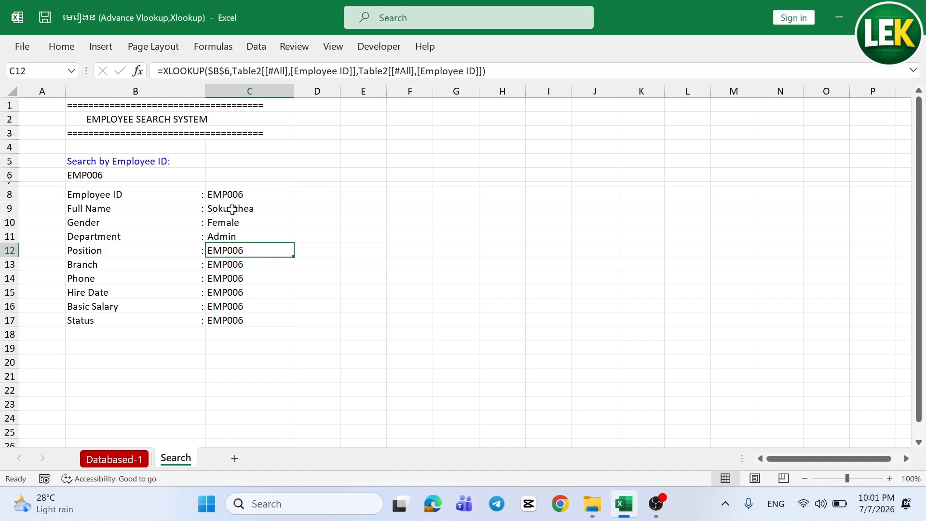
pyautogui.click(248, 194)
pyautogui.moveTo(294, 200); pyautogui.dragTo(271, 321)
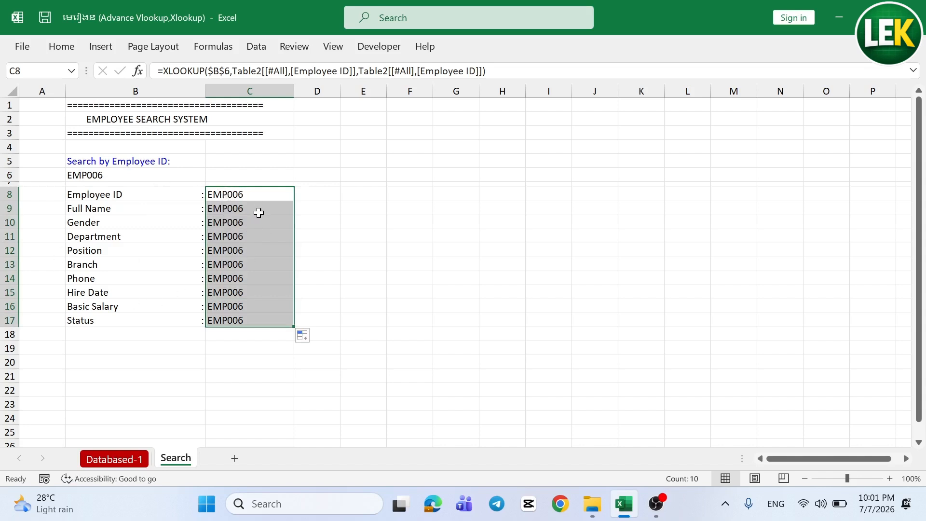
# Clear all the XLOOKUP formulas from C8:C17 on the Search sheet.
pyautogui.click(258, 252)
pyautogui.click(237, 333)
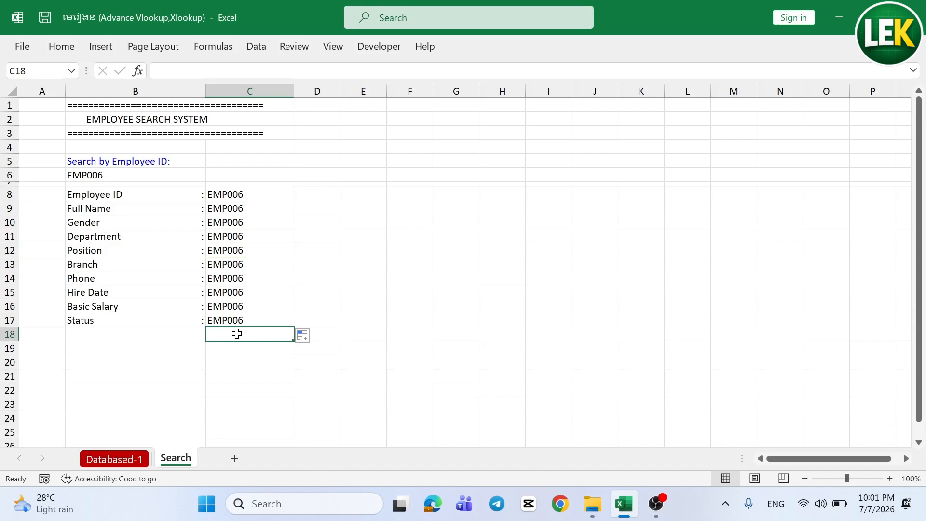
pyautogui.click(262, 359)
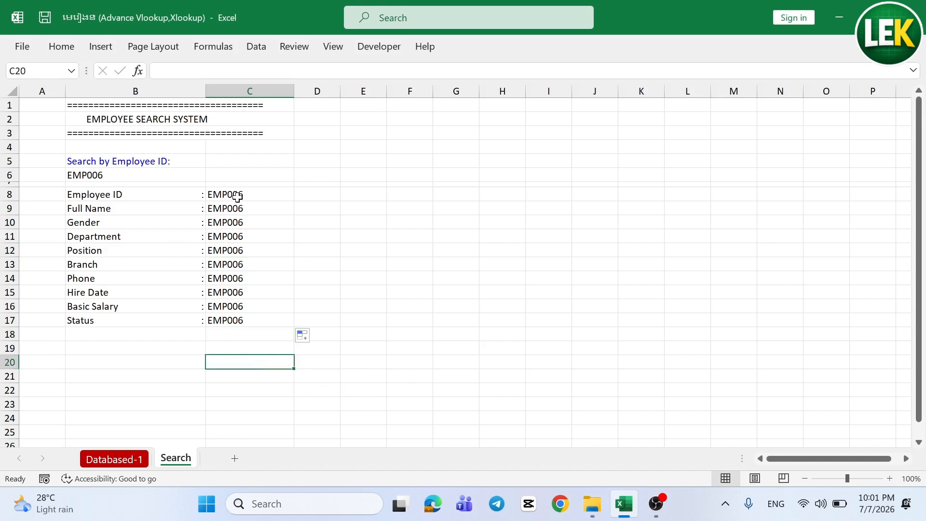
pyautogui.moveTo(238, 197); pyautogui.dragTo(254, 322)
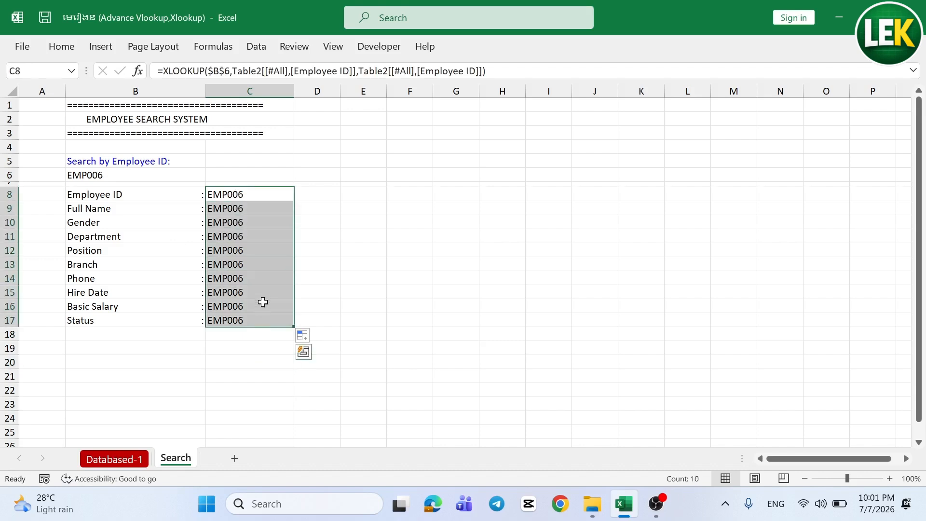
pyautogui.press('Delete')
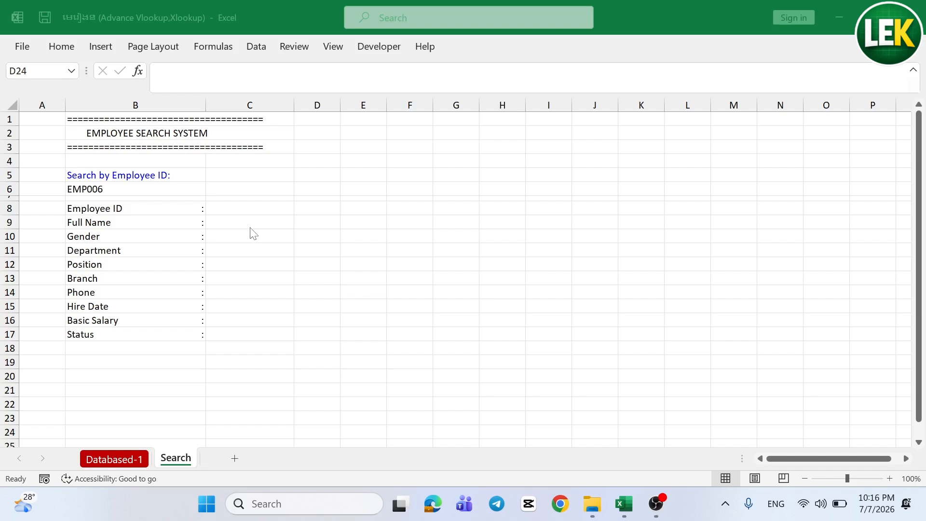
# Begin an INDEX formula in C8 with Table2's Employee ID through Status columns, headers included, as its array.
pyautogui.doubleClick(264, 209)
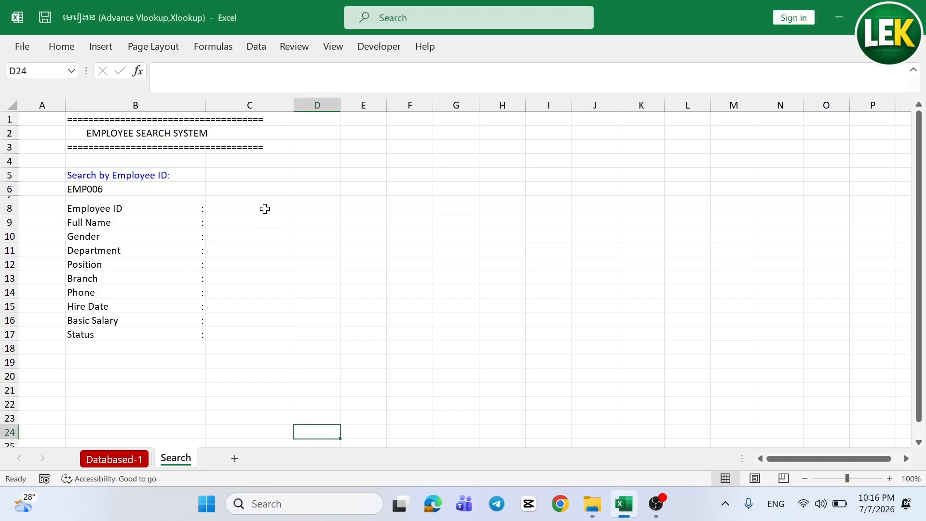
pyautogui.click(265, 208)
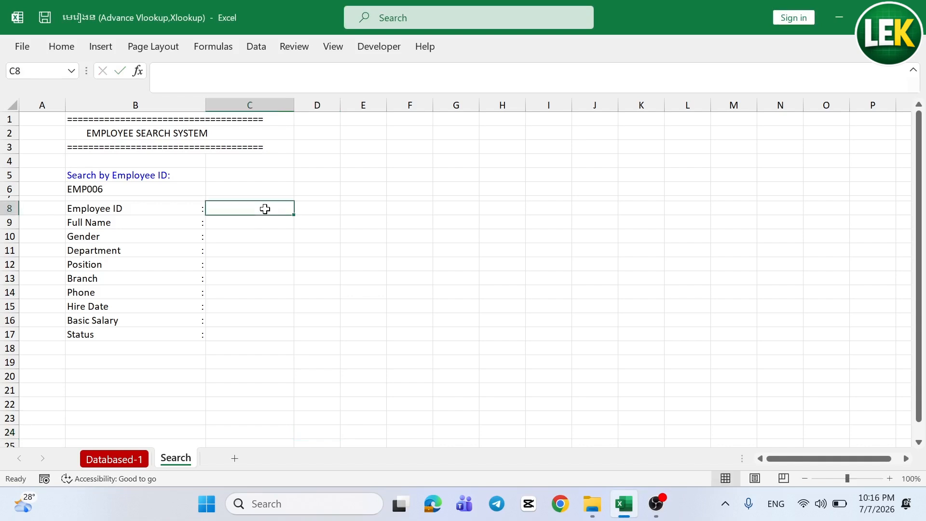
pyautogui.write('=id')
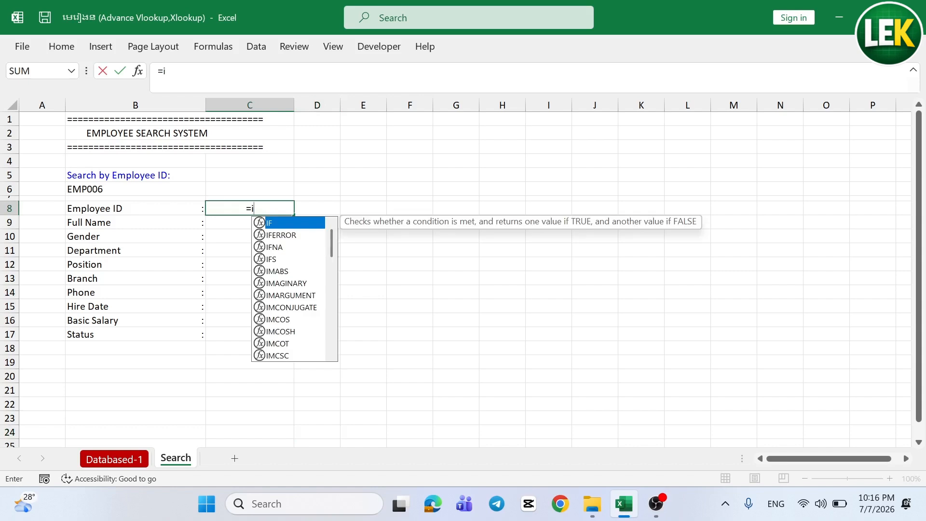
pyautogui.press('BackSpace')
pyautogui.write('md')
pyautogui.press('BackSpace')
pyautogui.press('BackSpace')
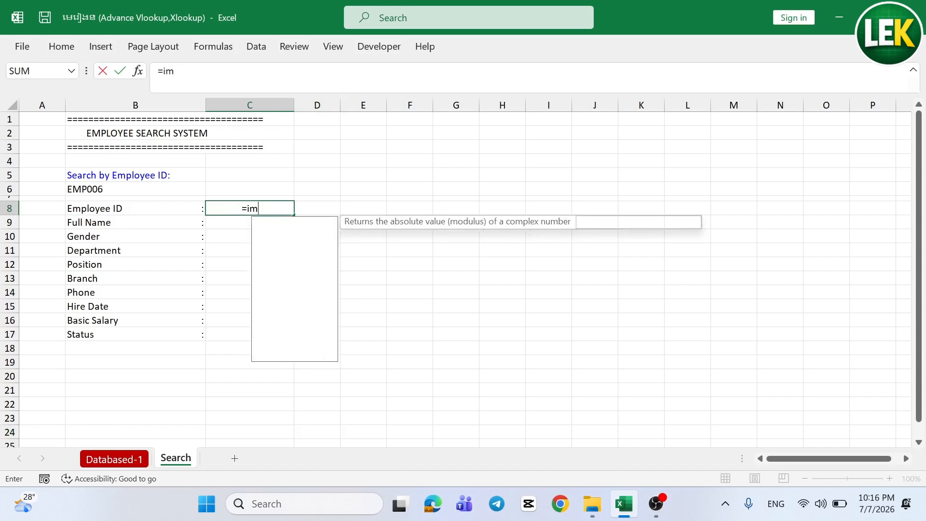
pyautogui.write('ndex(')
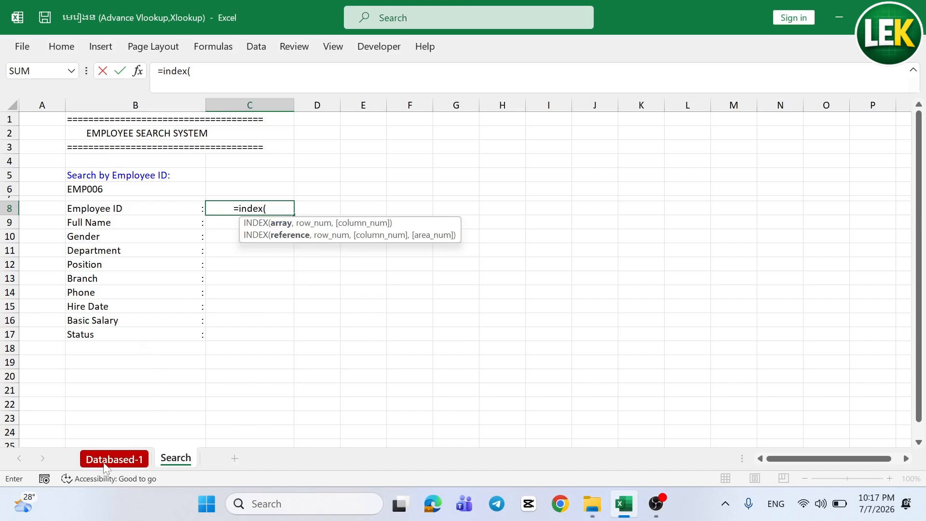
pyautogui.click(120, 464)
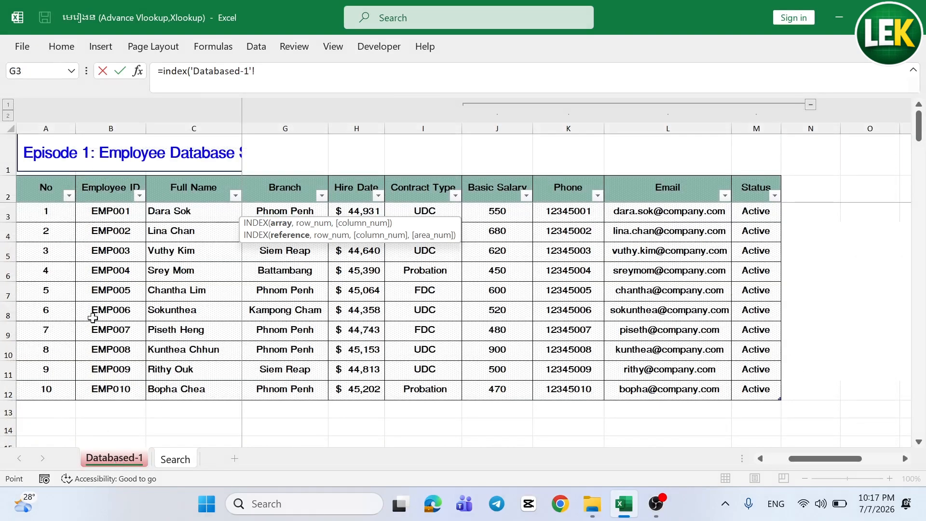
pyautogui.click(115, 193)
pyautogui.moveTo(182, 193); pyautogui.dragTo(751, 395)
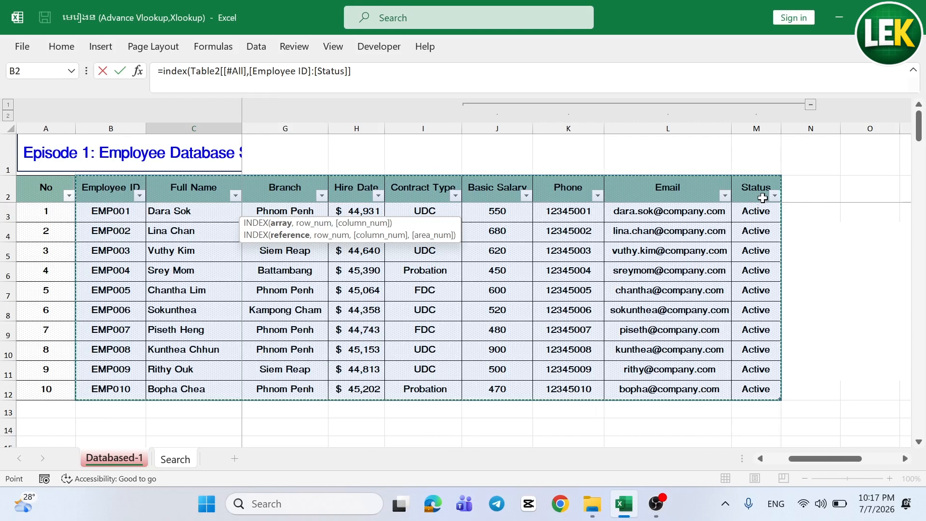
pyautogui.click(369, 72)
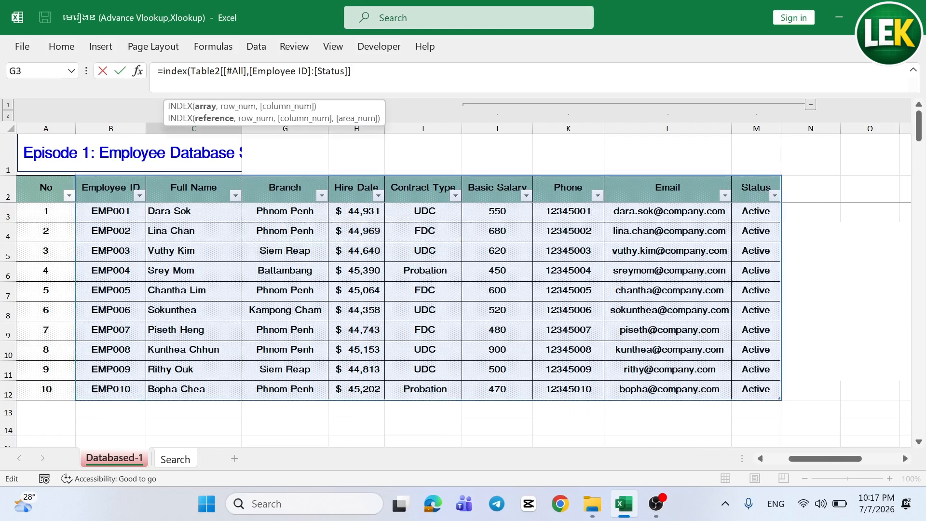
pyautogui.write(',')
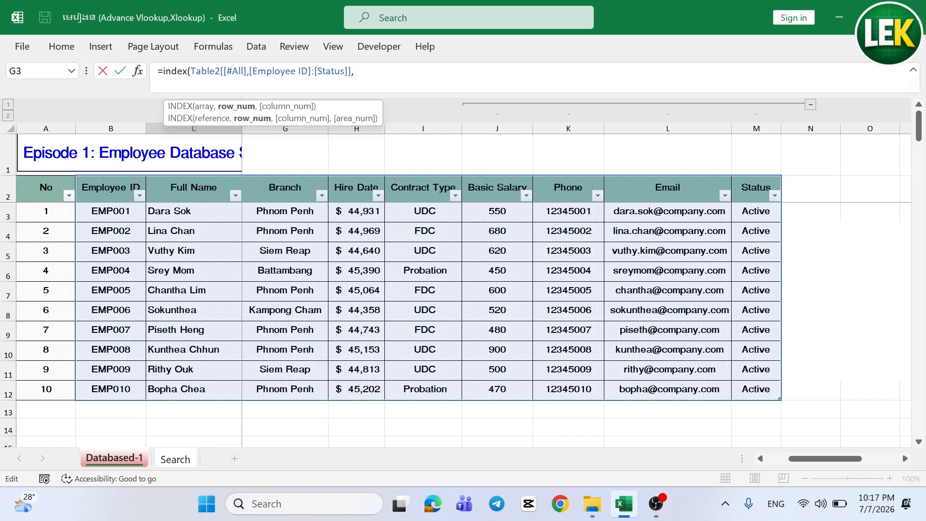
# Begin a MATCH for the INDEX row number with the absolute reference Search!$B$6 as its lookup value.
pyautogui.write('ma')
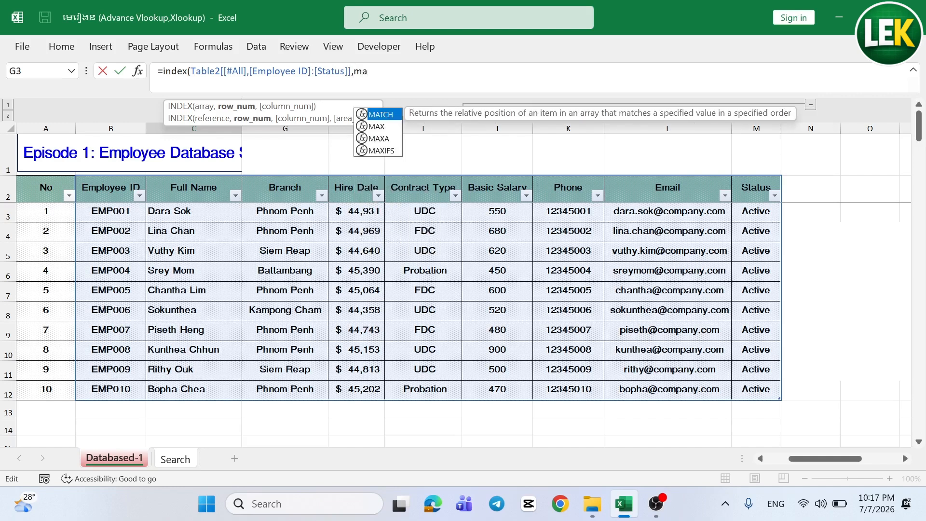
pyautogui.doubleClick(383, 116)
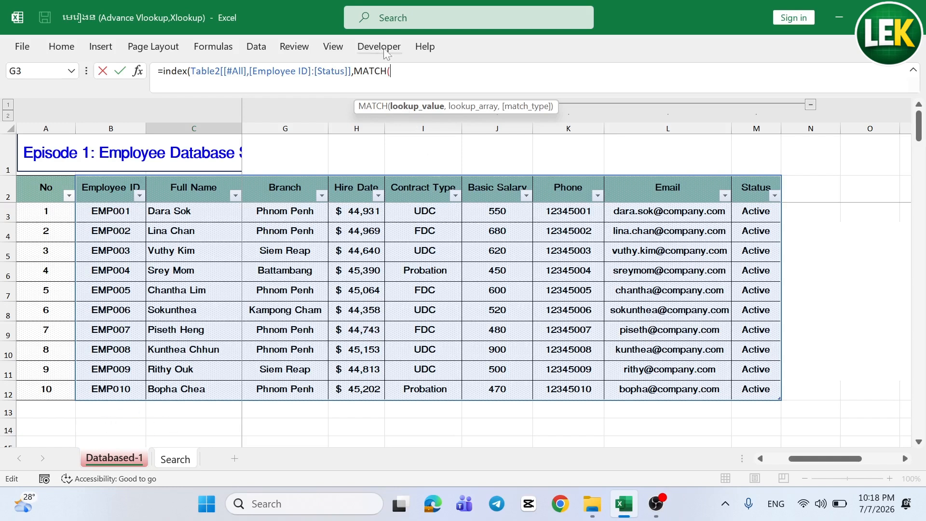
pyautogui.click(173, 461)
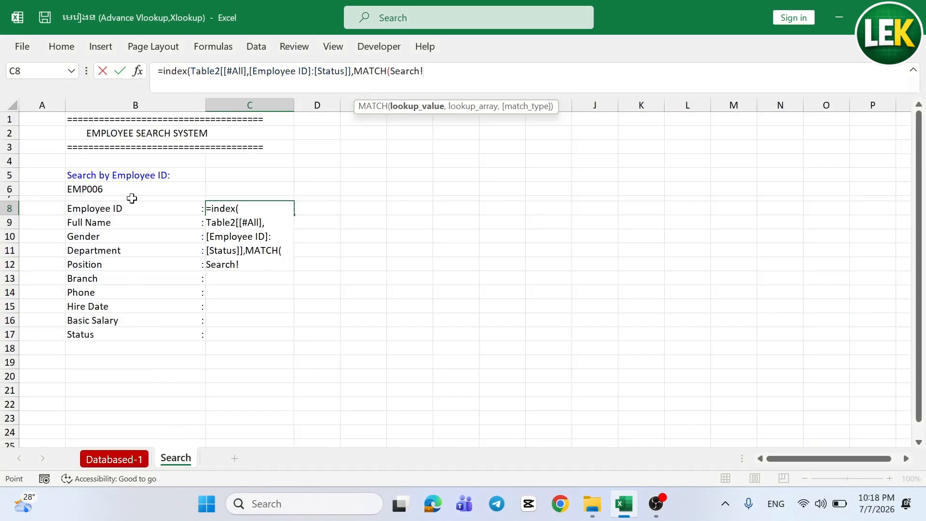
pyautogui.click(102, 187)
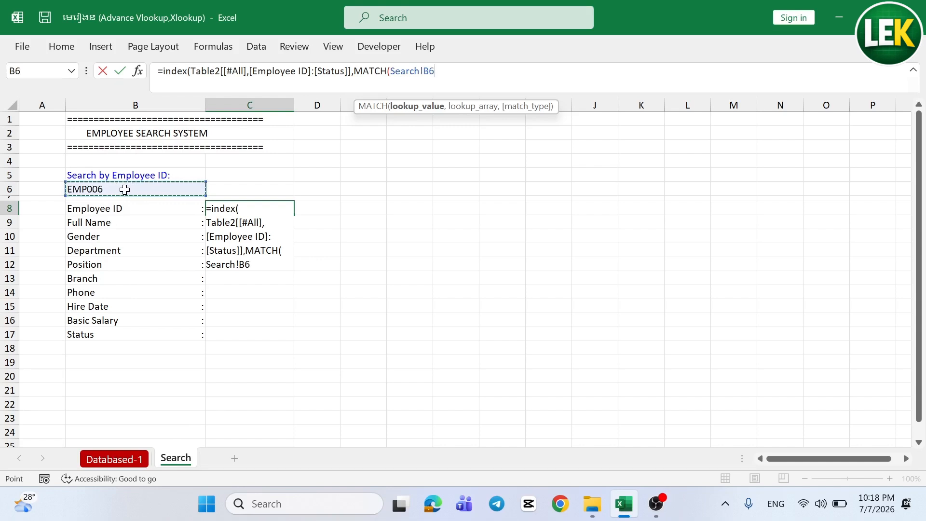
pyautogui.press('F4')
pyautogui.write(',')
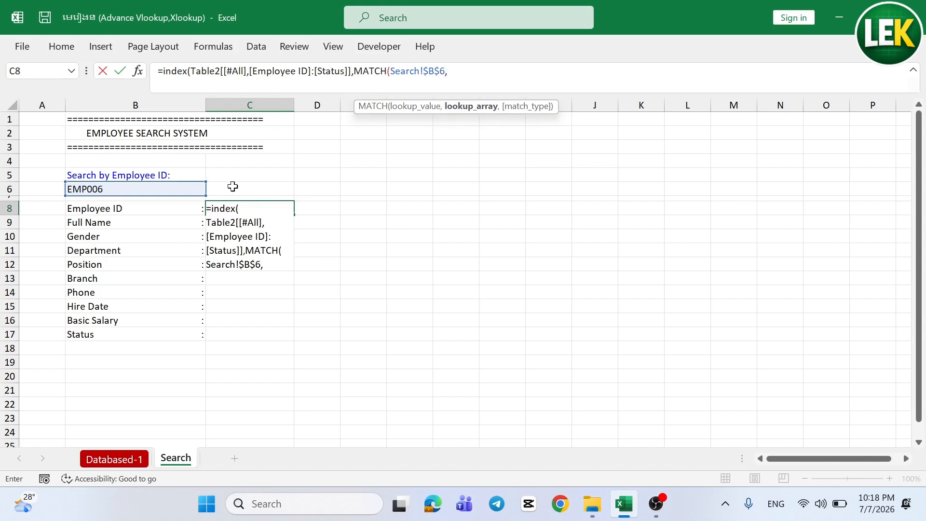
# Complete the row MATCH with Table2's whole Employee ID column, header included, as lookup array and match type 0.
pyautogui.click(112, 462)
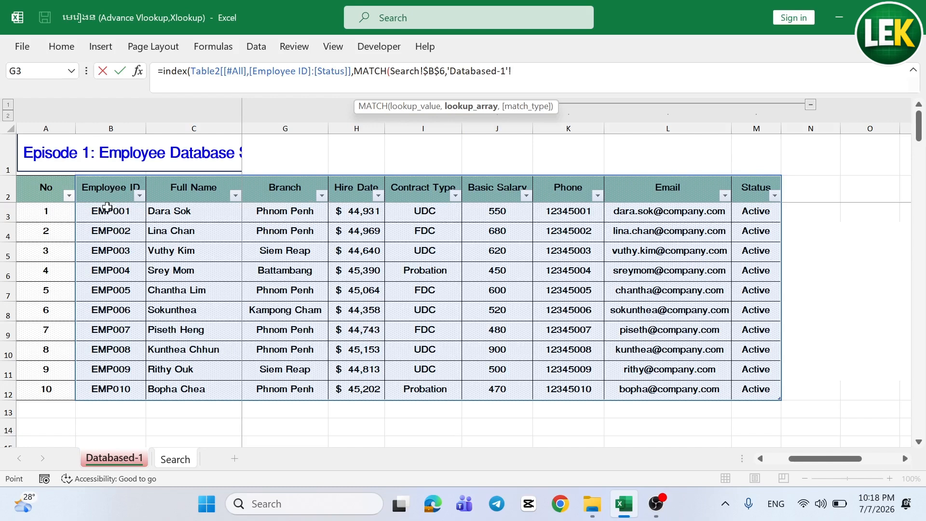
pyautogui.moveTo(112, 190); pyautogui.dragTo(107, 388)
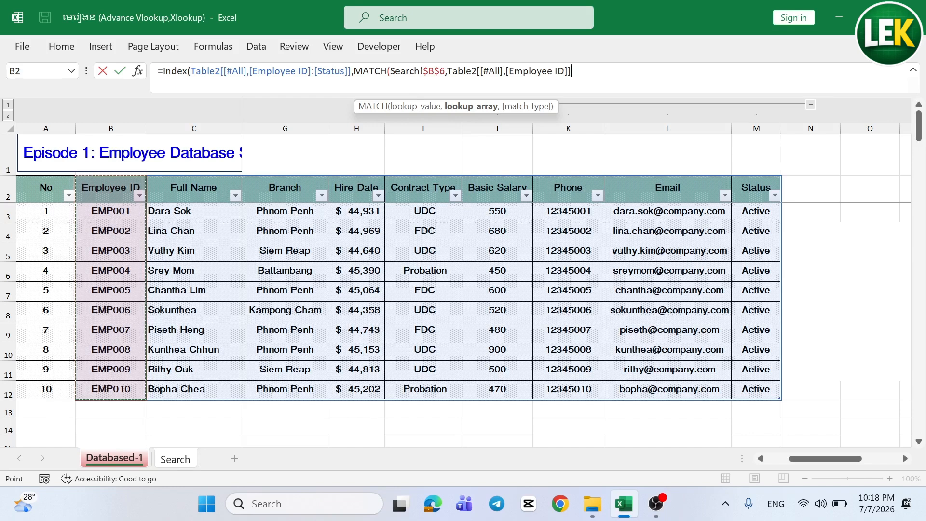
pyautogui.write(',0')
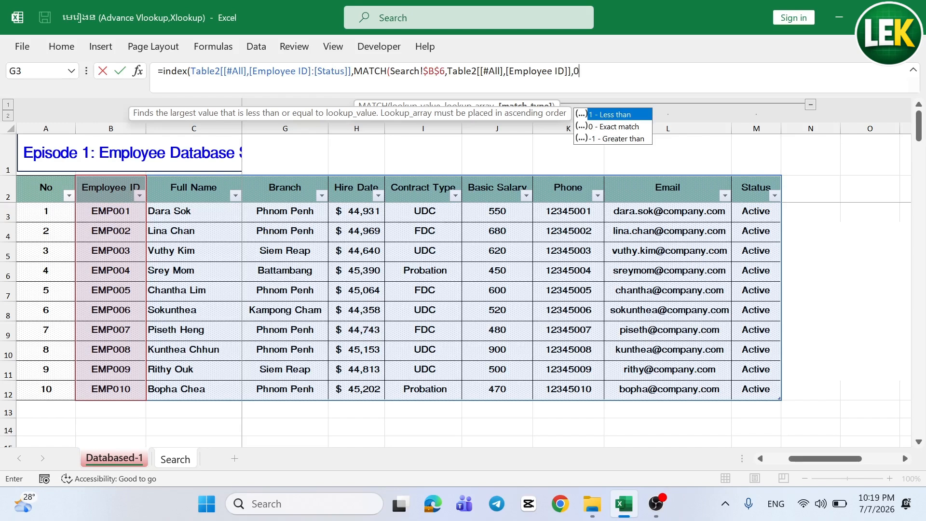
pyautogui.write(')')
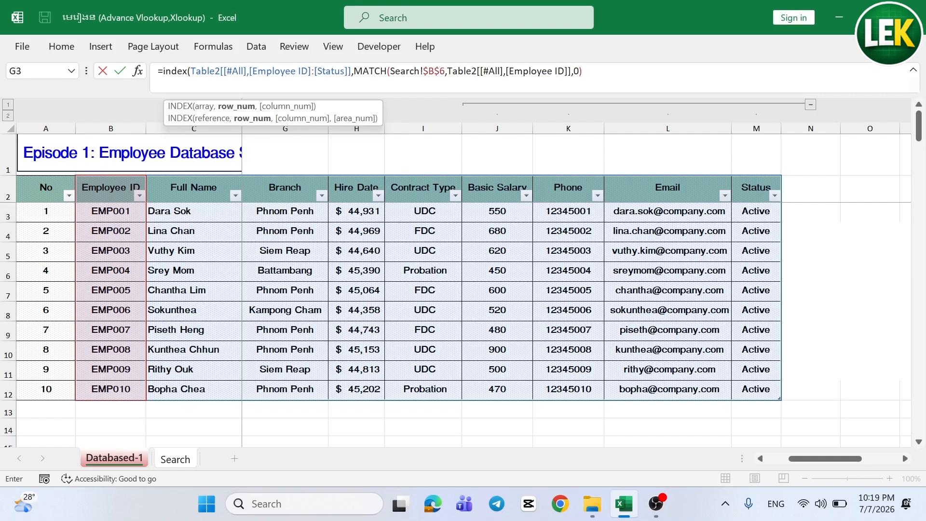
# Add a second MATCH for the INDEX column number with Search!$B8, only the column locked, as its lookup value.
pyautogui.write(',')
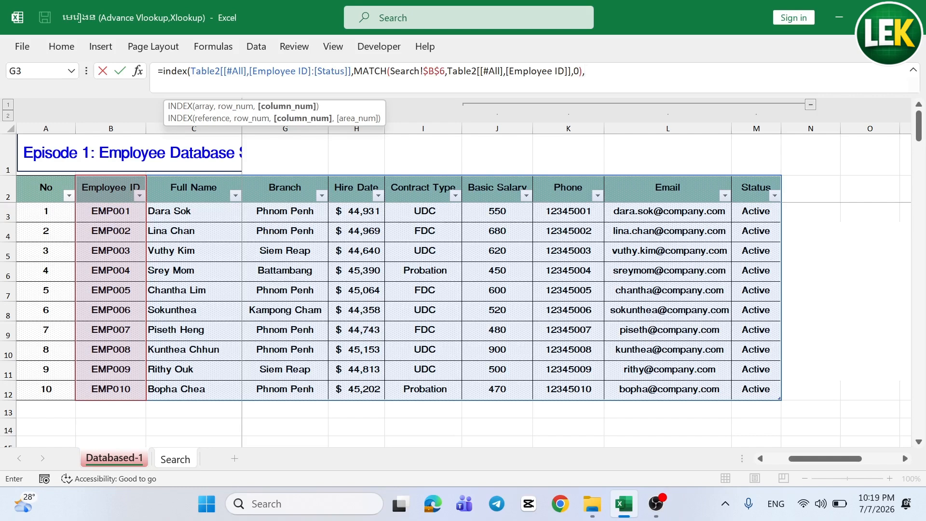
pyautogui.write('mat')
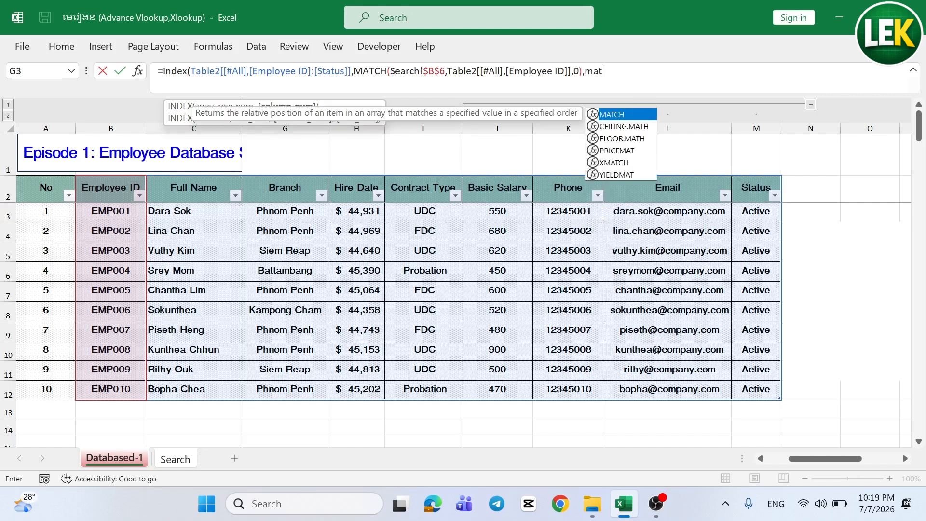
pyautogui.doubleClick(622, 114)
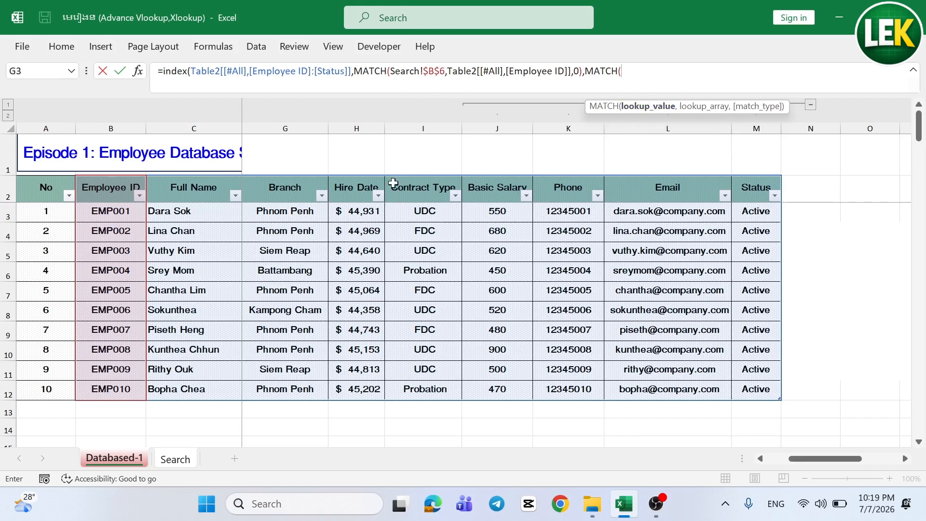
pyautogui.click(176, 460)
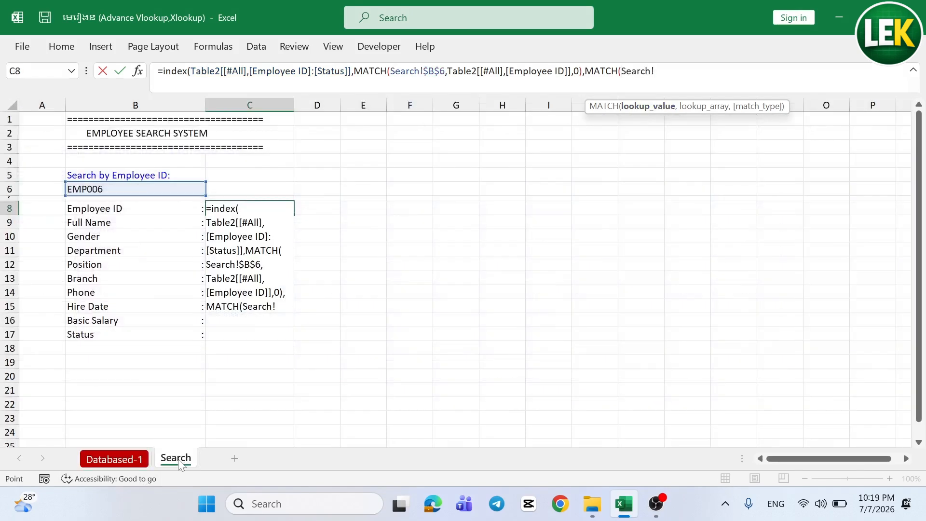
pyautogui.click(126, 208)
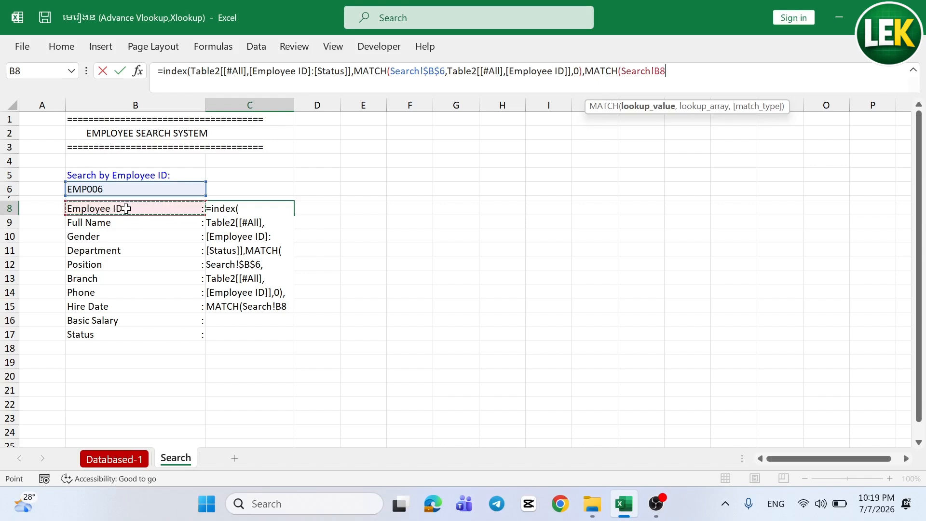
pyautogui.press('F4')
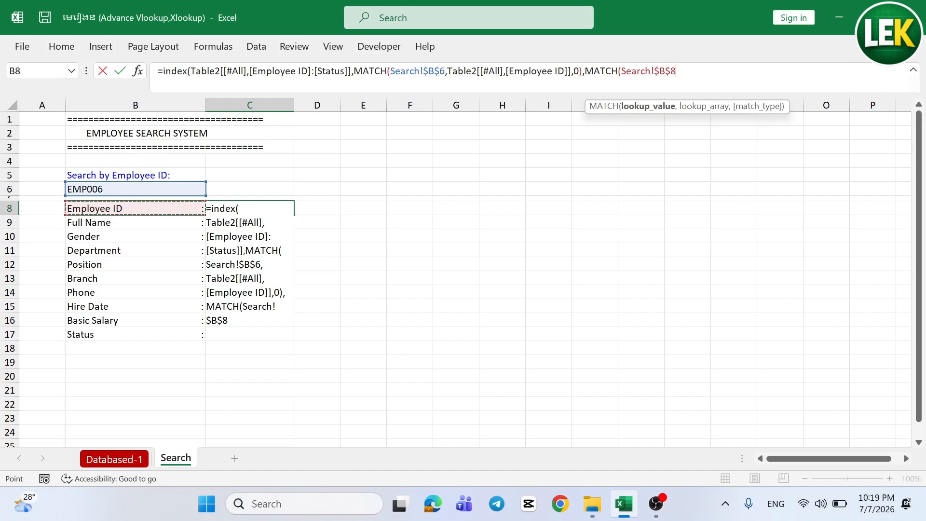
pyautogui.press('F4')
pyautogui.press('F4')
pyautogui.write(',')
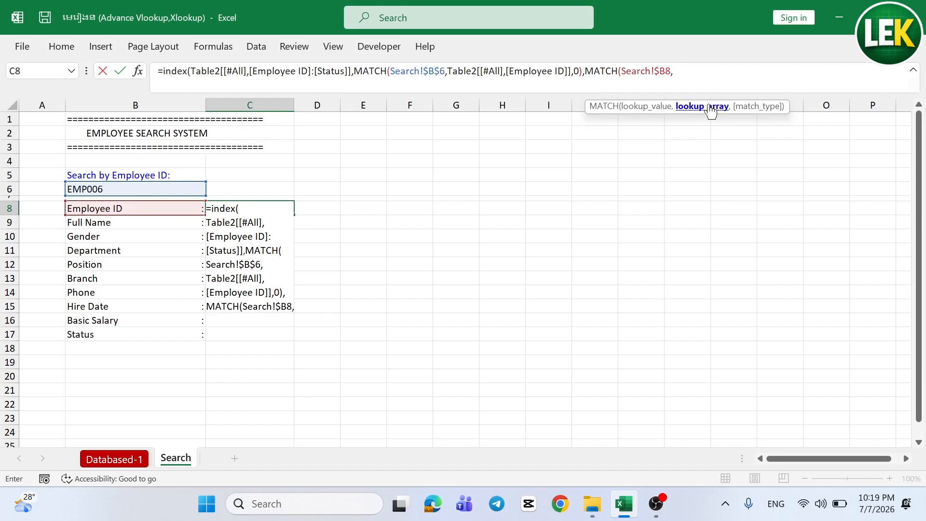
# Complete the column MATCH with Table2's header cells from Employee ID to Status and match type 0, and enter the formula in C8.
pyautogui.click(121, 458)
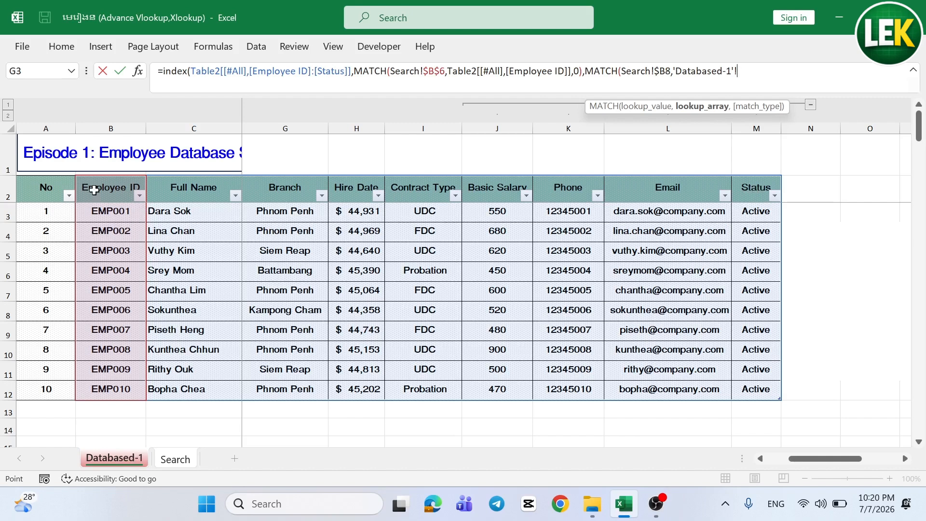
pyautogui.moveTo(94, 190); pyautogui.dragTo(183, 194)
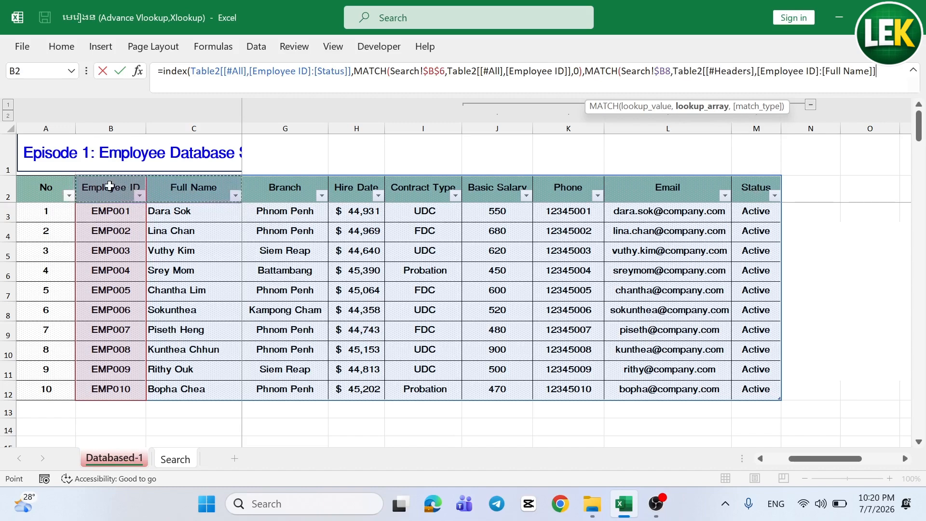
pyautogui.moveTo(141, 189); pyautogui.dragTo(103, 191)
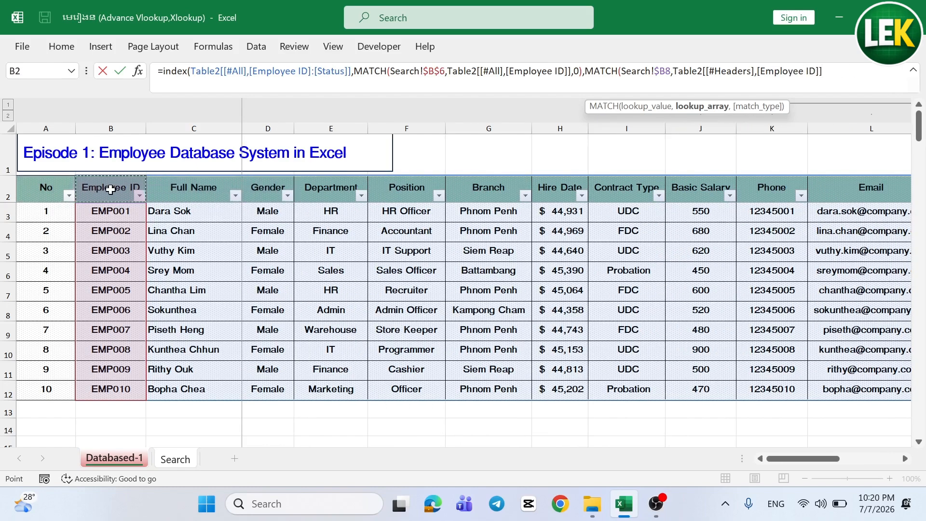
pyautogui.moveTo(103, 191); pyautogui.dragTo(749, 196)
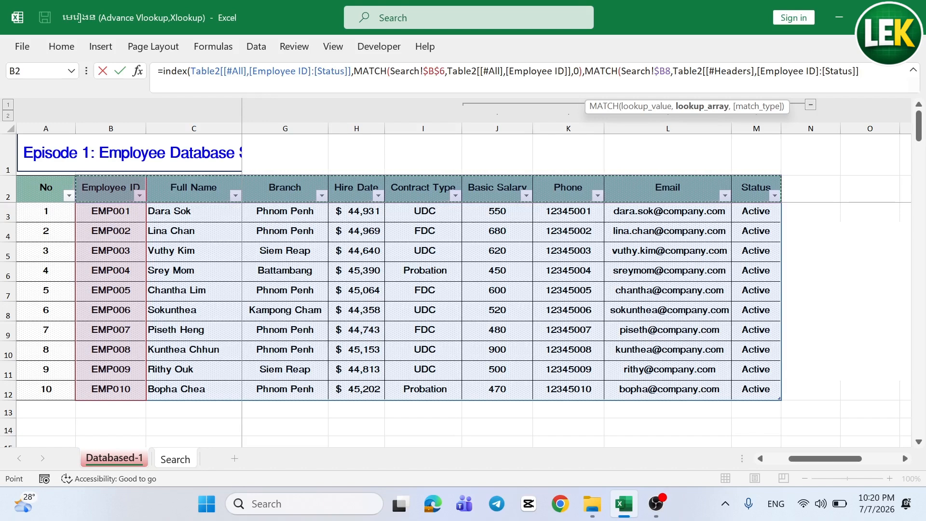
pyautogui.write(',')
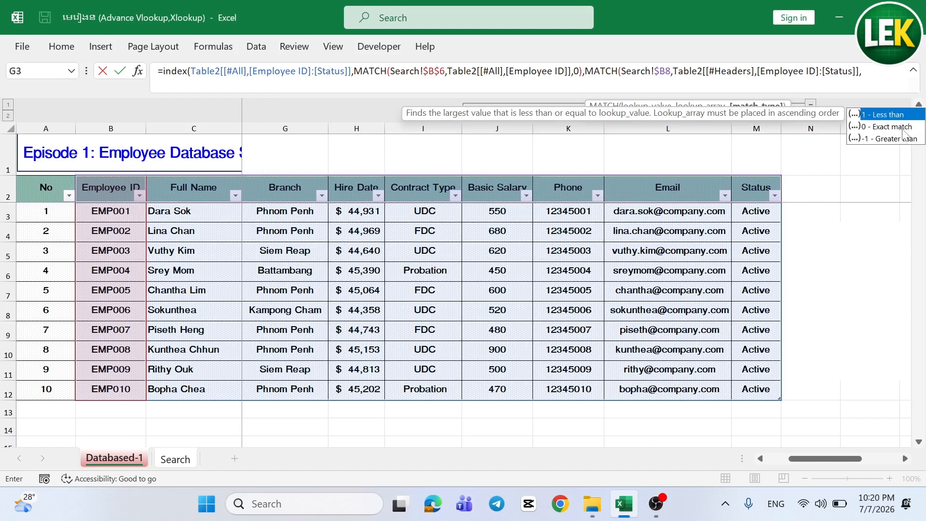
pyautogui.write('0))')
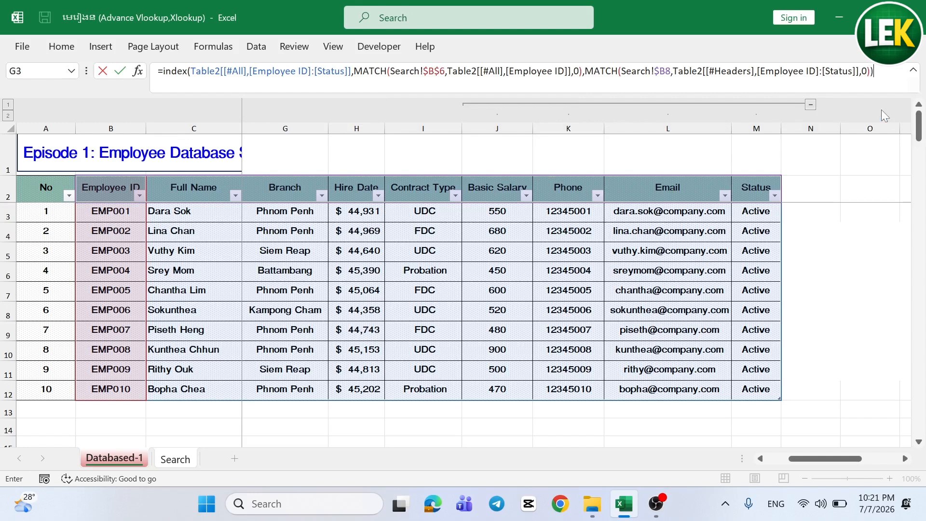
pyautogui.press('Return')
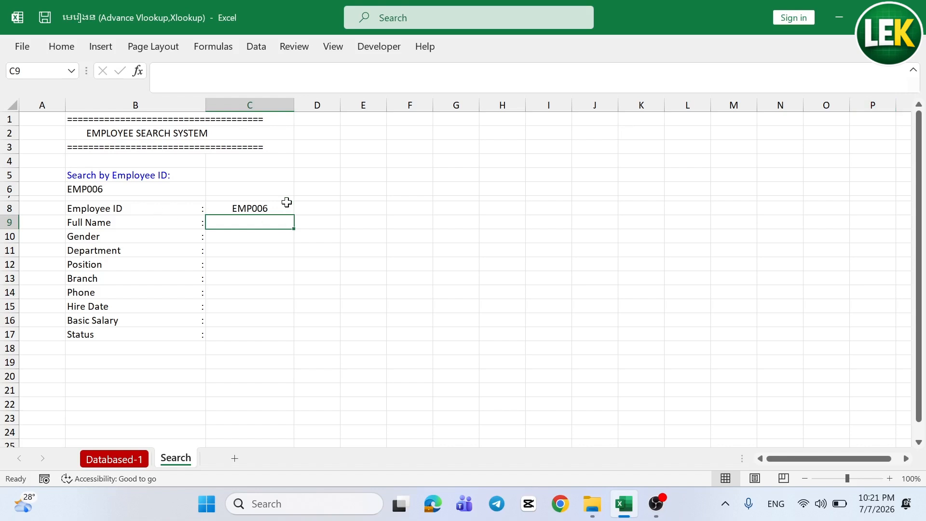
# Fill the INDEX and MATCH formula from C8 down through C17.
pyautogui.click(270, 209)
pyautogui.moveTo(296, 216); pyautogui.dragTo(286, 338)
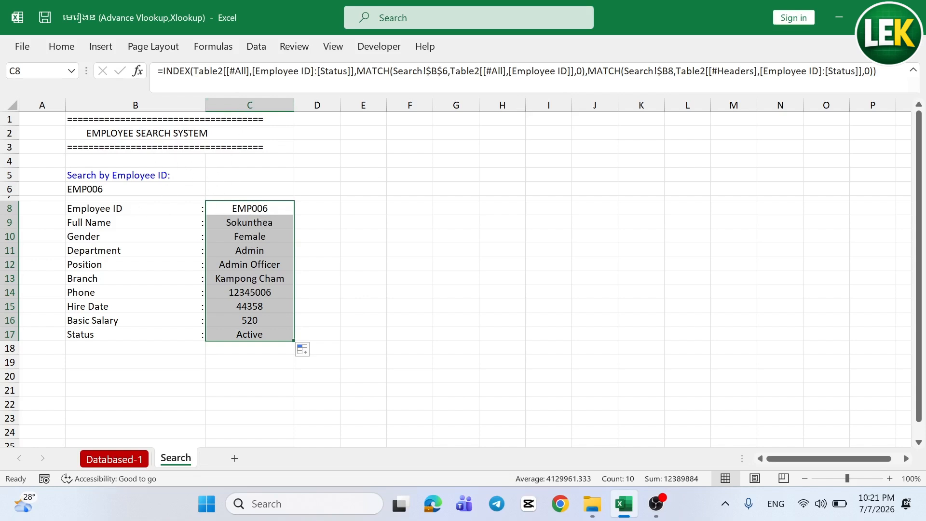
# Examine the Search!$B$6 lookup reference inside the INDEX and MATCH formula in C8.
pyautogui.click(393, 71)
pyautogui.moveTo(393, 71); pyautogui.dragTo(449, 71)
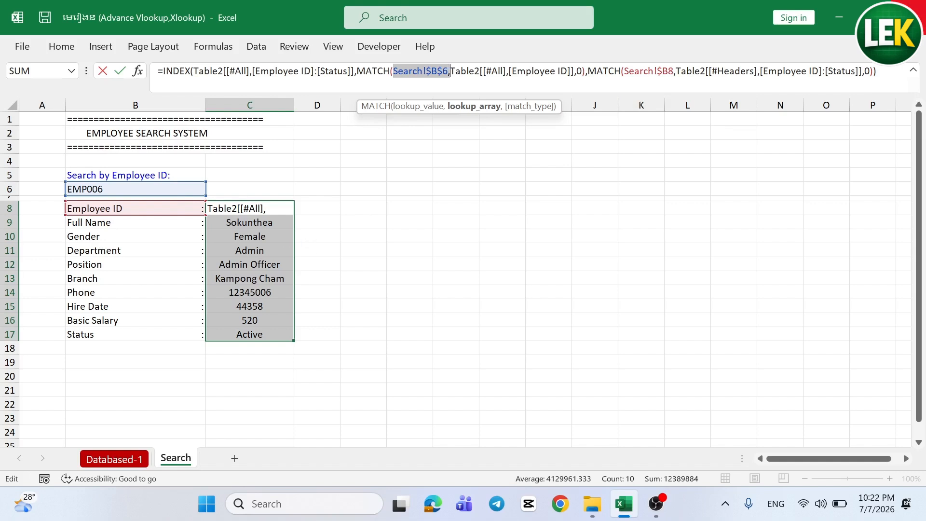
pyautogui.hotkey('ctrl', 'Return')
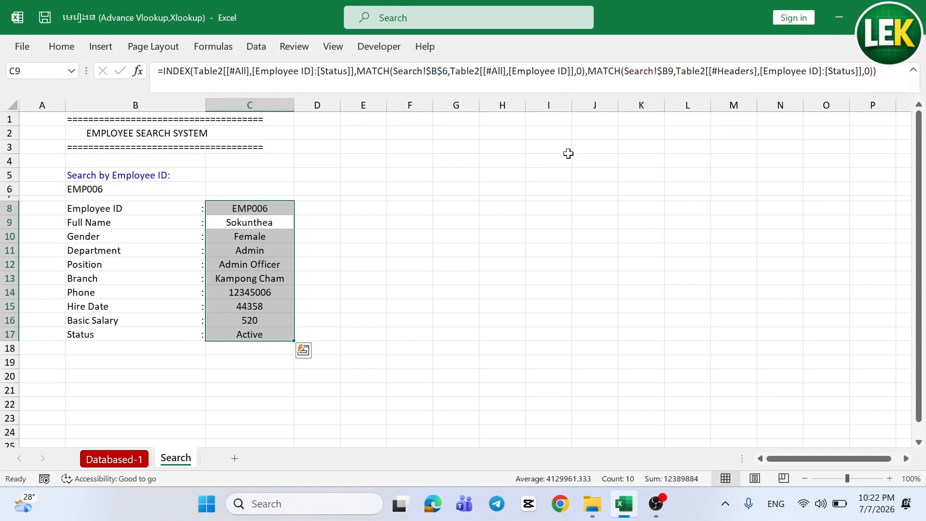
pyautogui.click(338, 204)
pyautogui.click(267, 212)
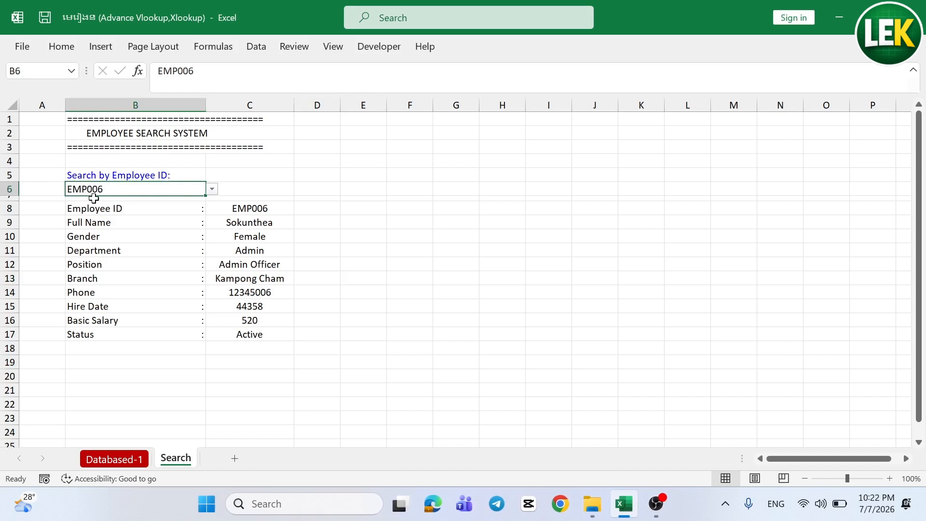
# Choose EMP003 as the search Employee ID in B6 and check the record returned in C8:C17.
pyautogui.click(212, 189)
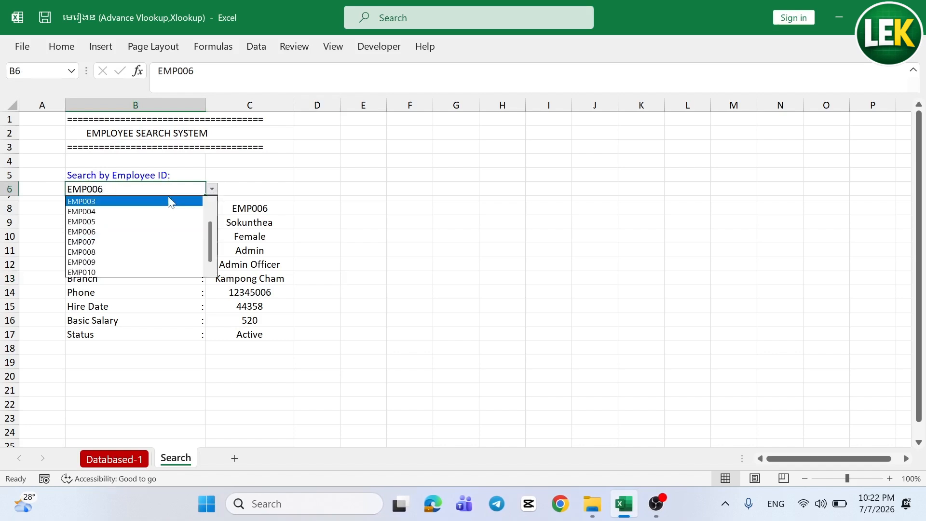
pyautogui.click(164, 202)
pyautogui.moveTo(258, 209); pyautogui.dragTo(251, 334)
pyautogui.click(374, 288)
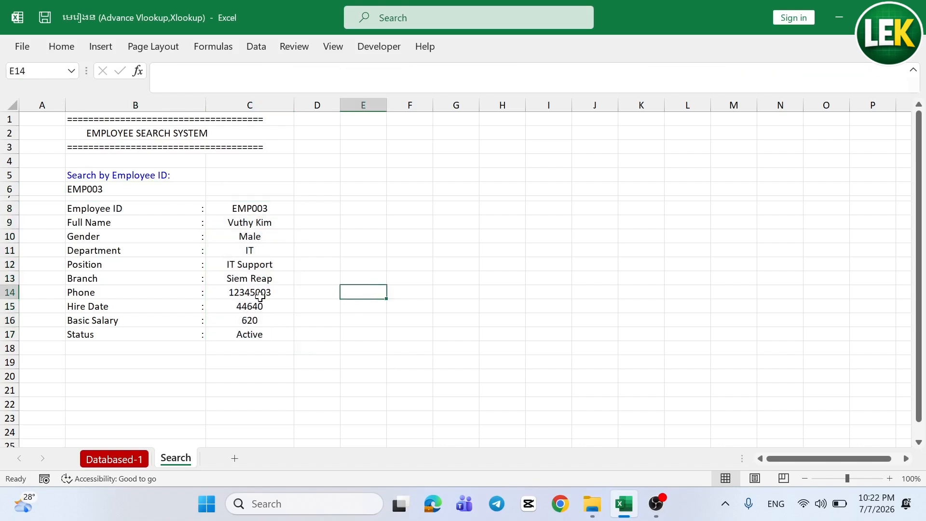
# Format the Hire Date result in C15 as a date of the type 14-Mar-12.
pyautogui.click(255, 308)
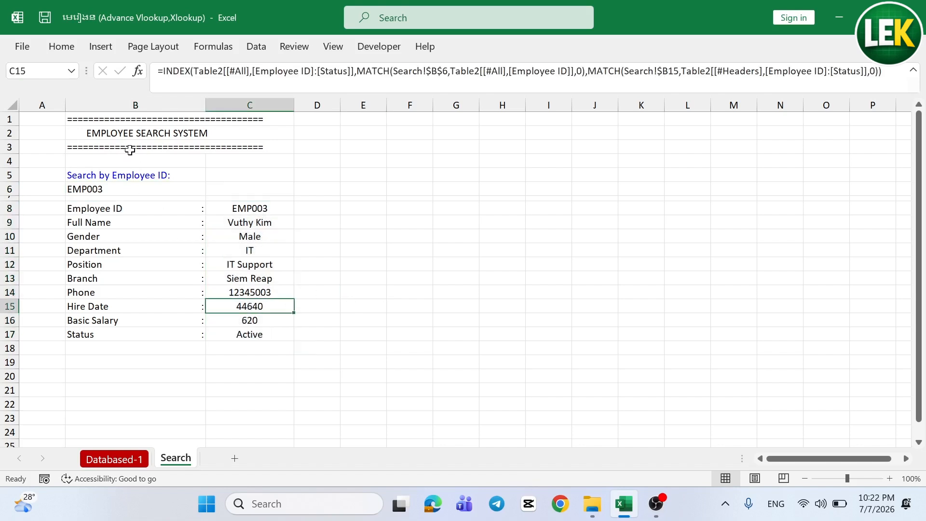
pyautogui.click(61, 47)
pyautogui.click(244, 120)
pyautogui.click(215, 111)
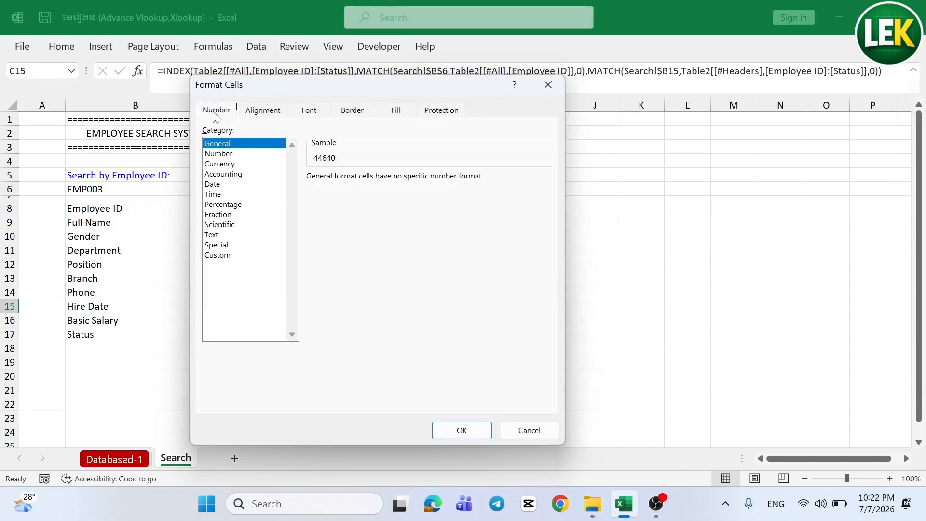
pyautogui.click(223, 185)
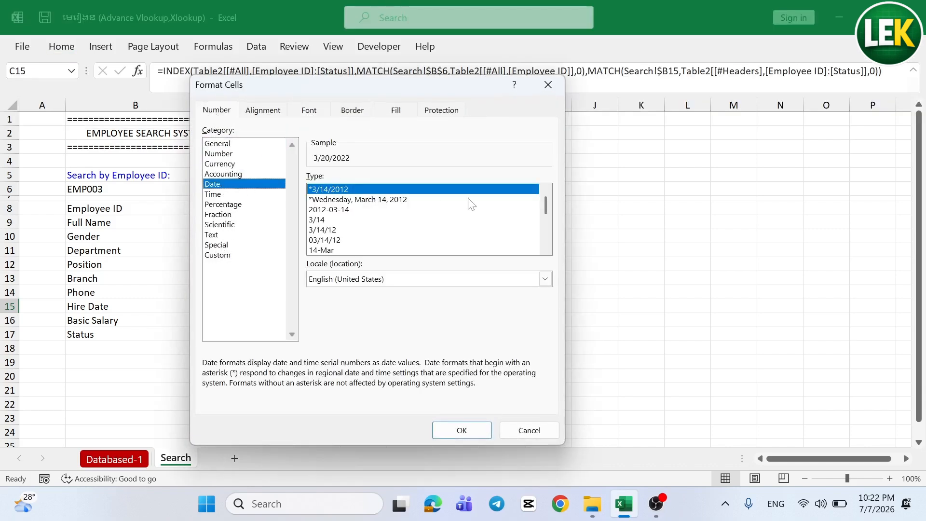
pyautogui.moveTo(546, 206); pyautogui.dragTo(534, 217)
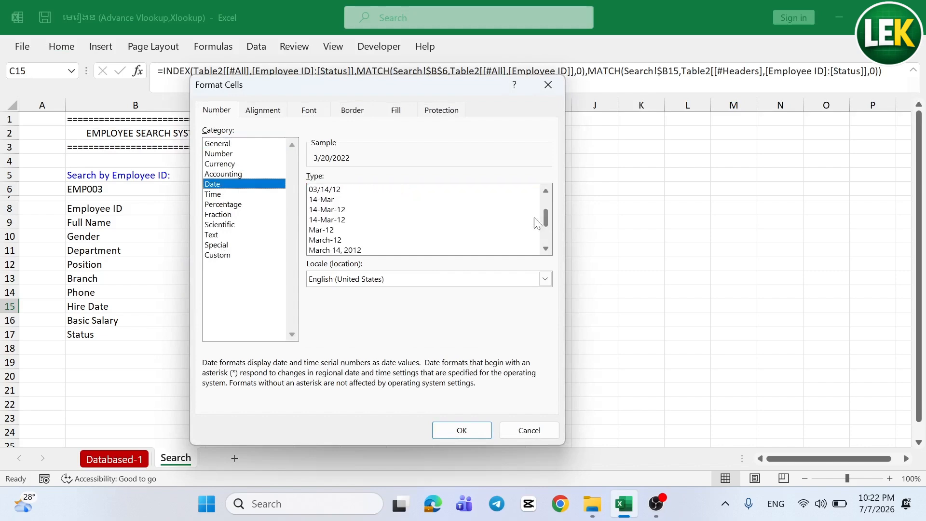
pyautogui.click(341, 220)
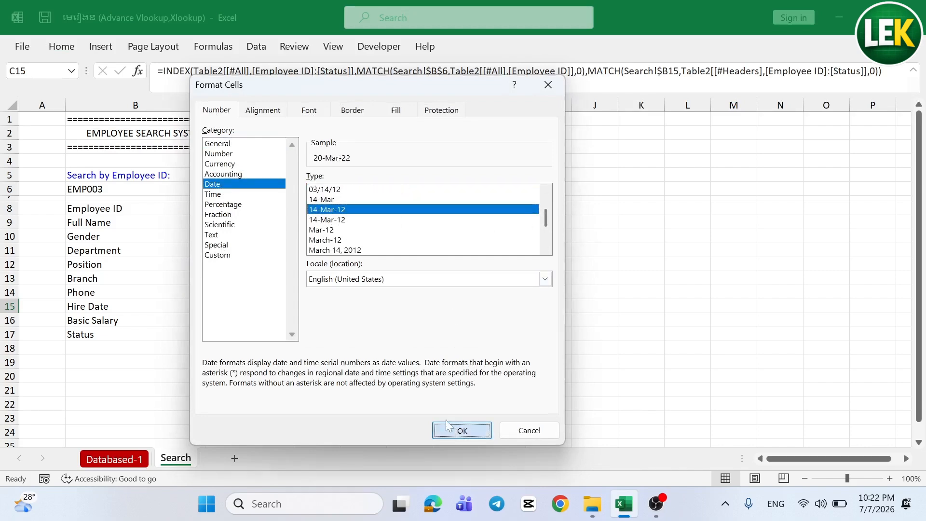
pyautogui.click(462, 430)
# Format the Basic Salary result in C16 with the dollar Accounting number format.
pyautogui.click(264, 320)
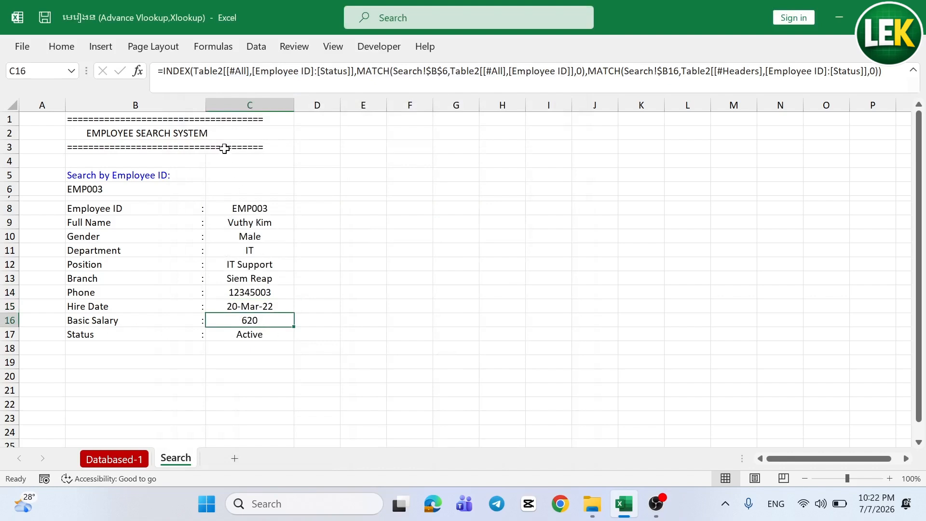
pyautogui.click(58, 47)
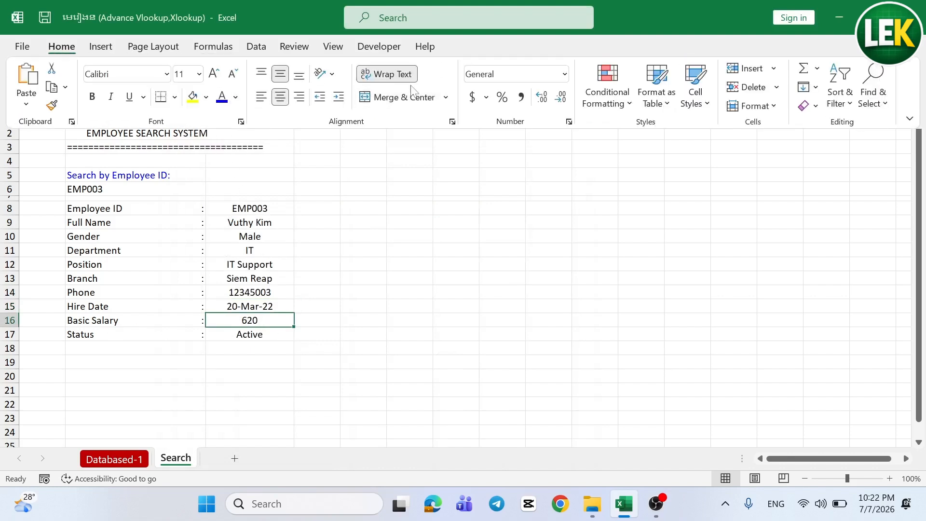
pyautogui.click(479, 97)
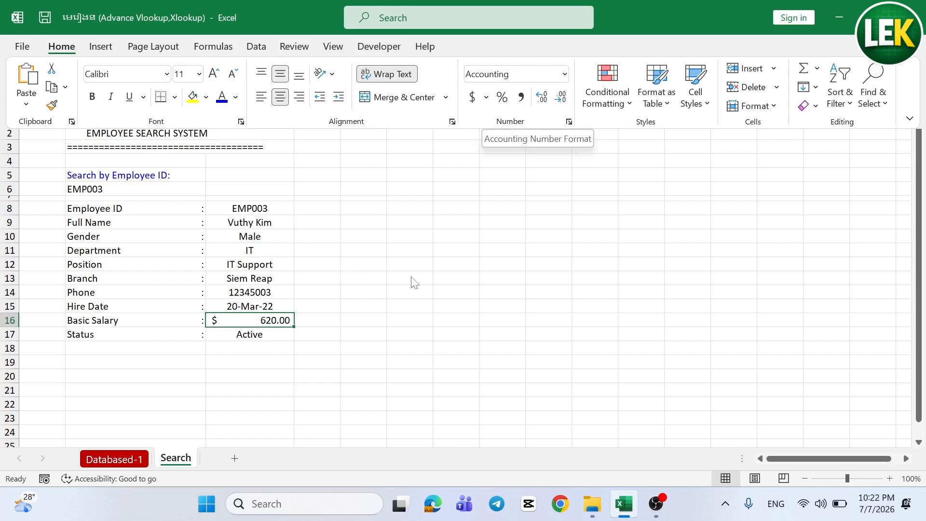
pyautogui.click(487, 97)
pyautogui.click(521, 95)
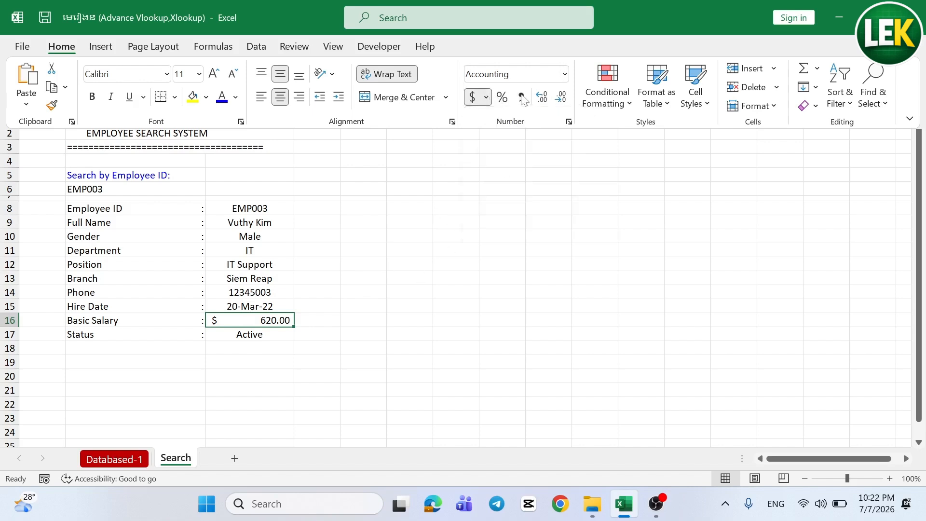
pyautogui.click(472, 98)
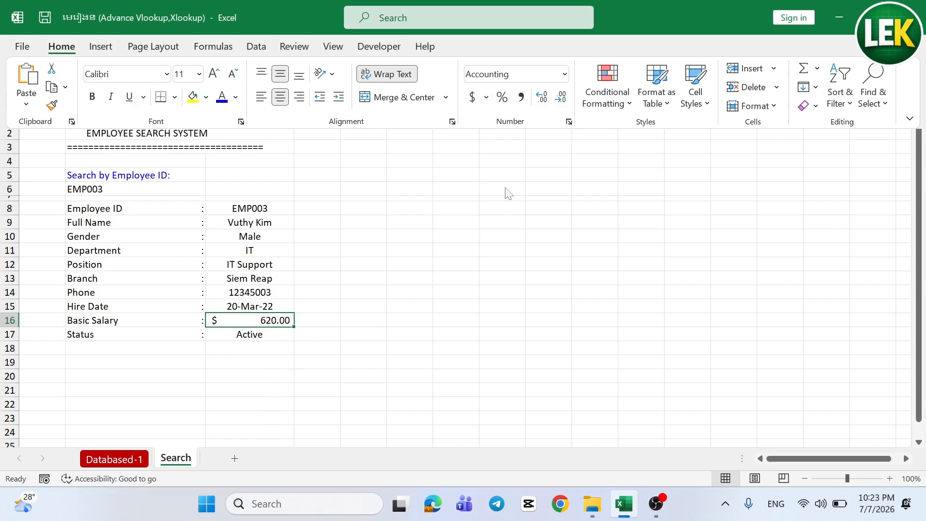
pyautogui.click(522, 96)
pyautogui.click(542, 98)
pyautogui.click(543, 96)
pyautogui.click(561, 98)
pyautogui.click(560, 97)
pyautogui.click(474, 99)
# Test the search form by choosing EMP005, EMP007 and EMP008 in turn in B6 and review the results in C8:C17.
pyautogui.click(256, 333)
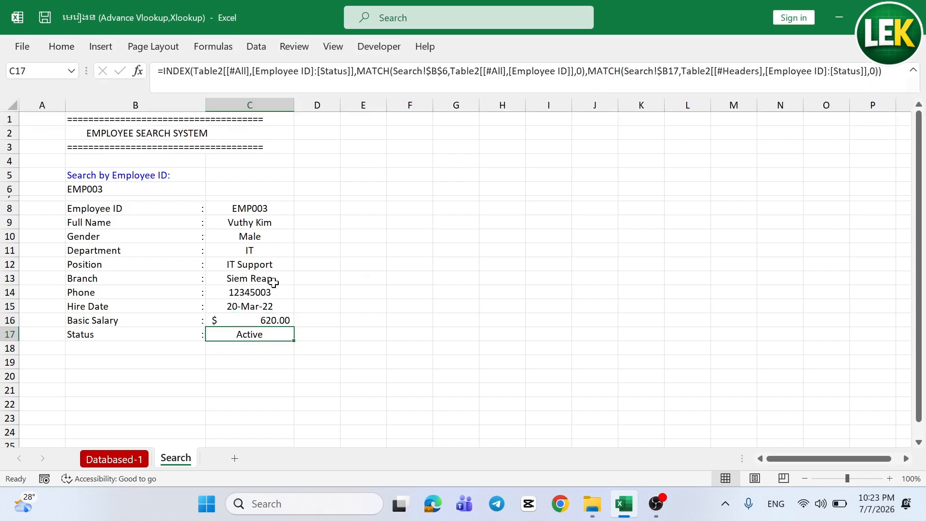
pyautogui.click(263, 294)
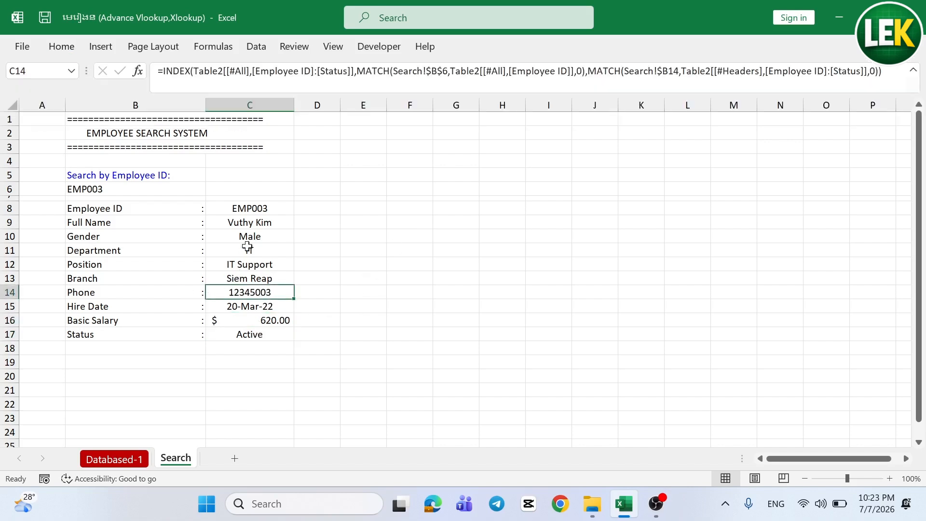
pyautogui.click(141, 191)
pyautogui.click(212, 189)
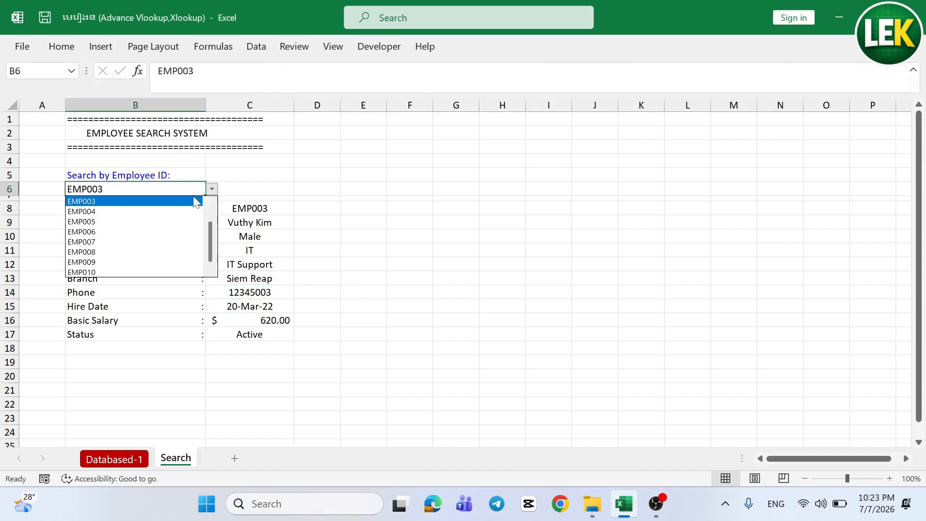
pyautogui.click(167, 222)
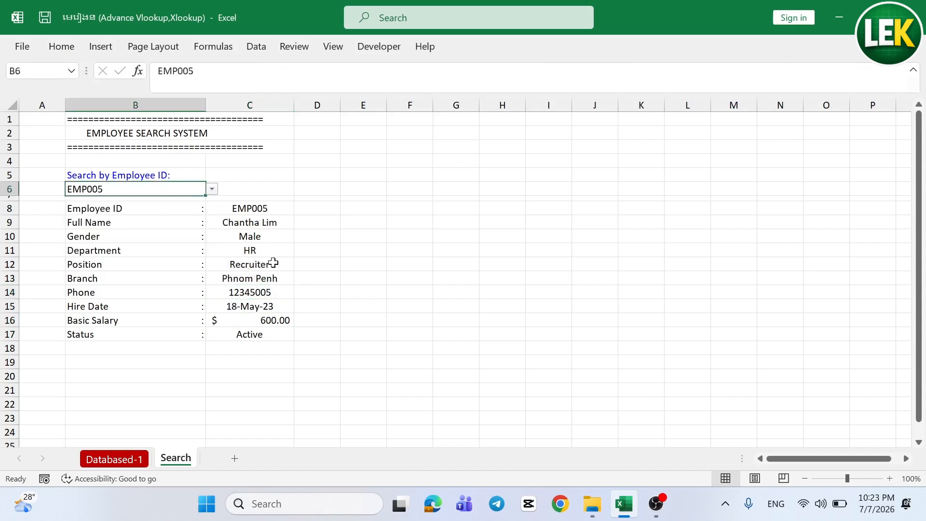
pyautogui.click(212, 189)
pyautogui.click(162, 242)
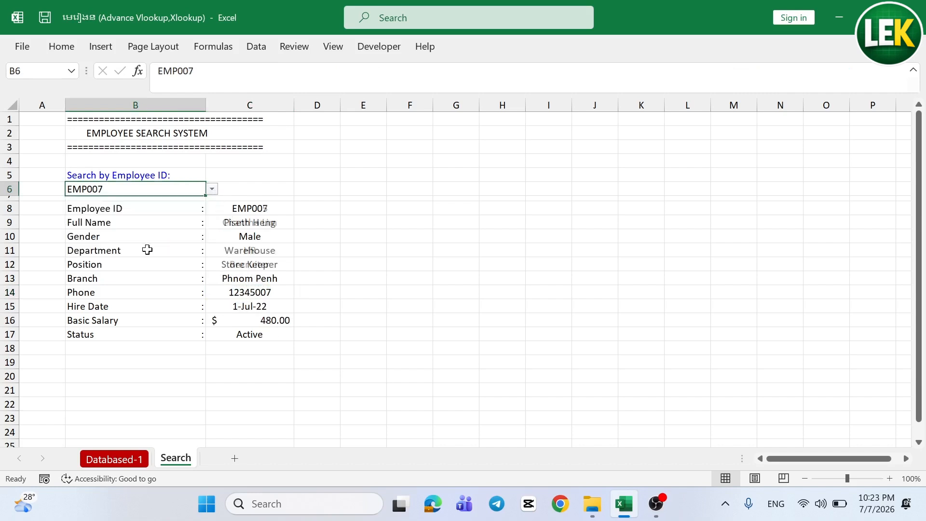
pyautogui.click(208, 189)
pyautogui.click(155, 252)
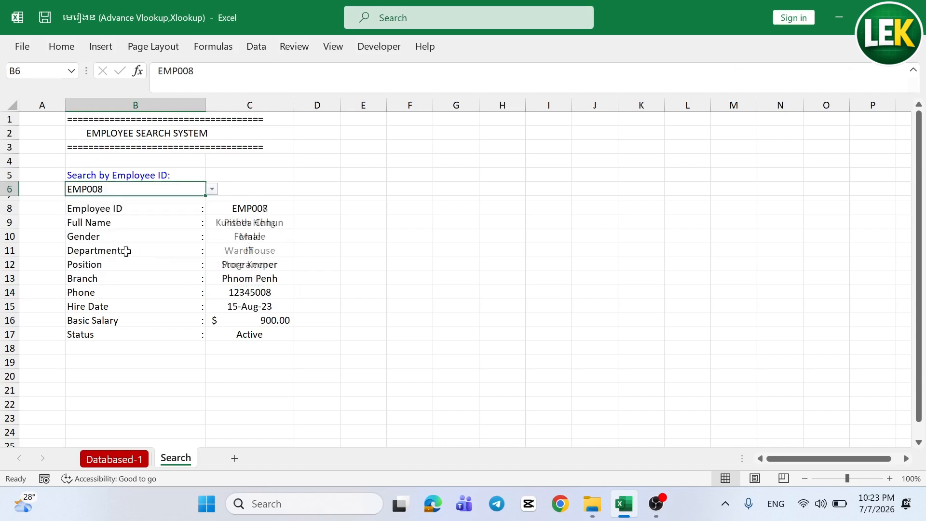
pyautogui.moveTo(252, 211); pyautogui.dragTo(252, 334)
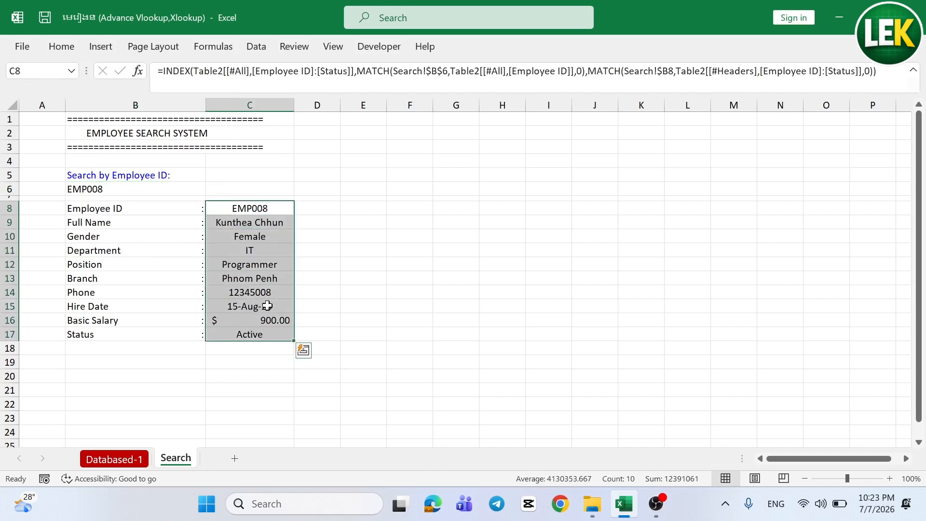
# Choose EMP010 as the search Employee ID in B6 and check the record shown in B8:C17.
pyautogui.click(199, 189)
pyautogui.click(212, 189)
pyautogui.click(120, 270)
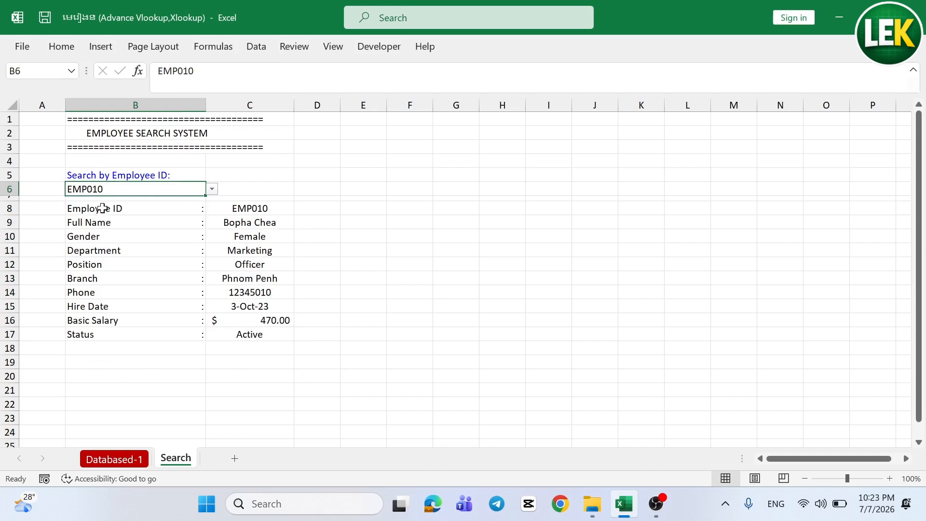
pyautogui.moveTo(98, 208); pyautogui.dragTo(256, 328)
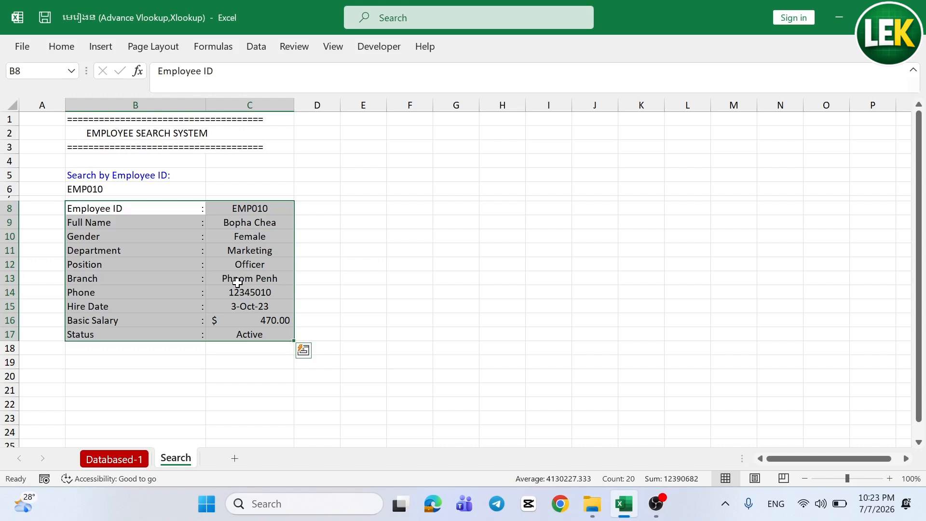
pyautogui.click(369, 341)
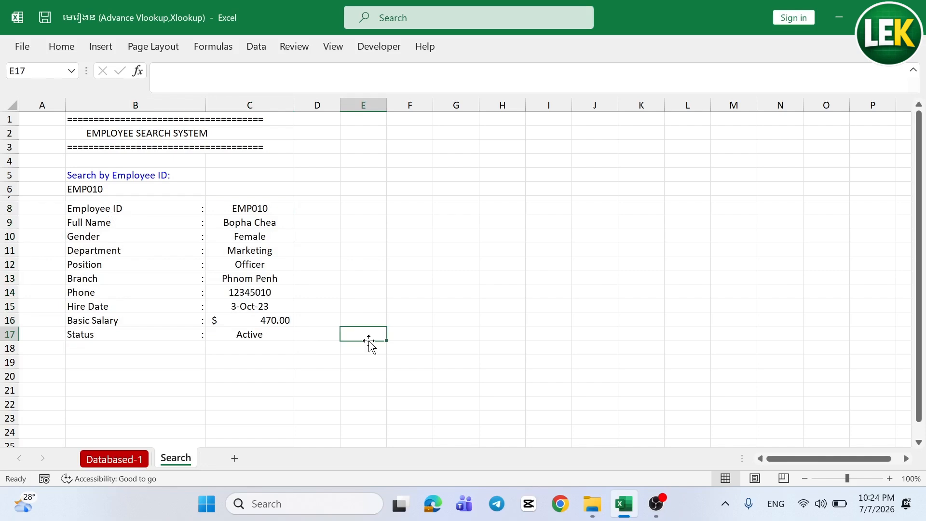
# Open the Databased-1 sheet containing the employee table.
pyautogui.hotkey('ctrl', 'pageup')
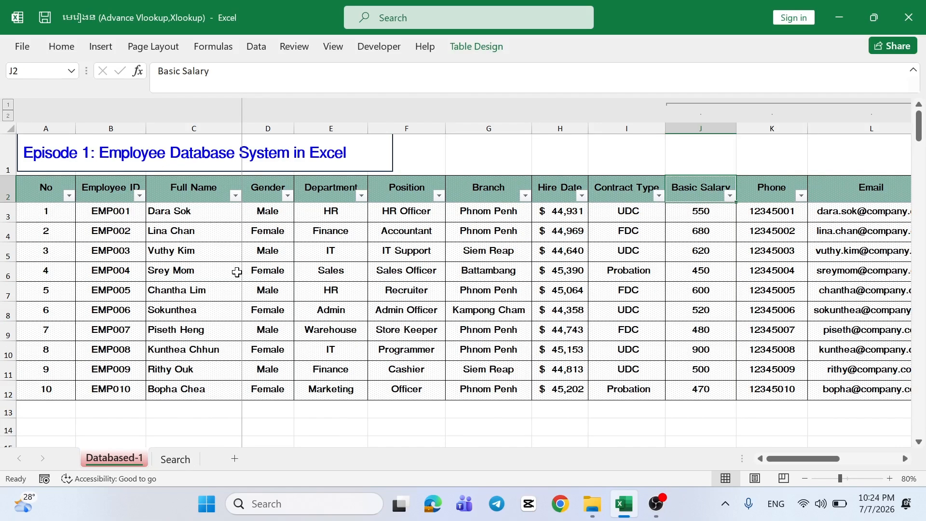